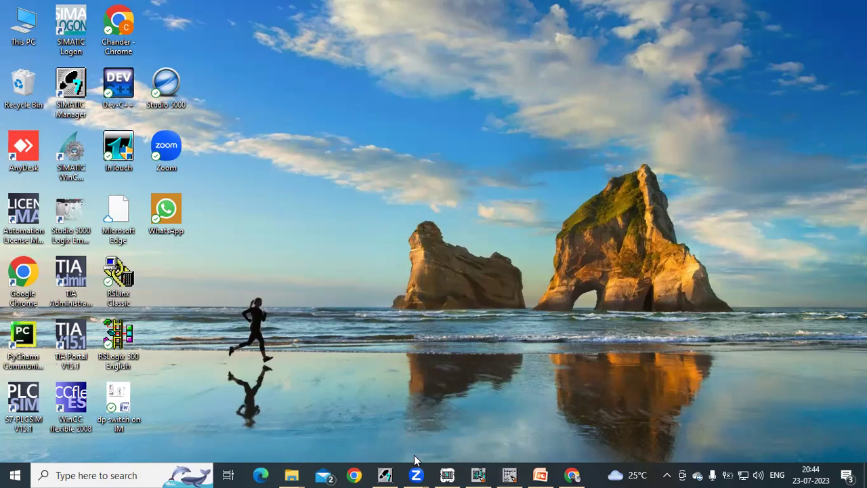
# Restore the SIMATIC Manager window showing the scada_plc1 project's Blocks folder.
pyautogui.click(385, 475)
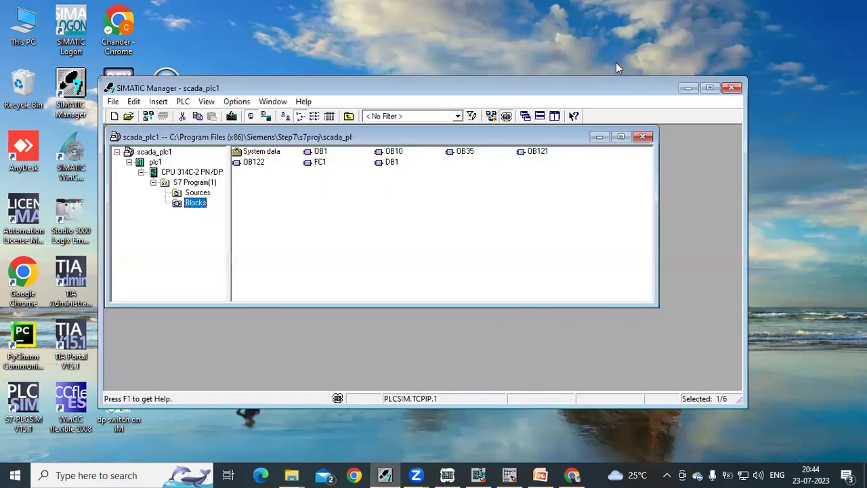
# Maximize the scada_plc1 SIMATIC Manager window and focus the Blocks object pane.
pyautogui.click(709, 88)
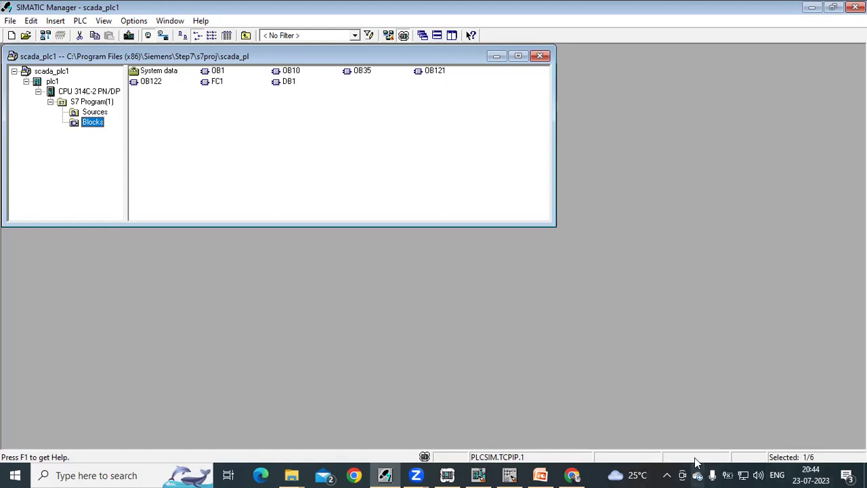
pyautogui.click(333, 164)
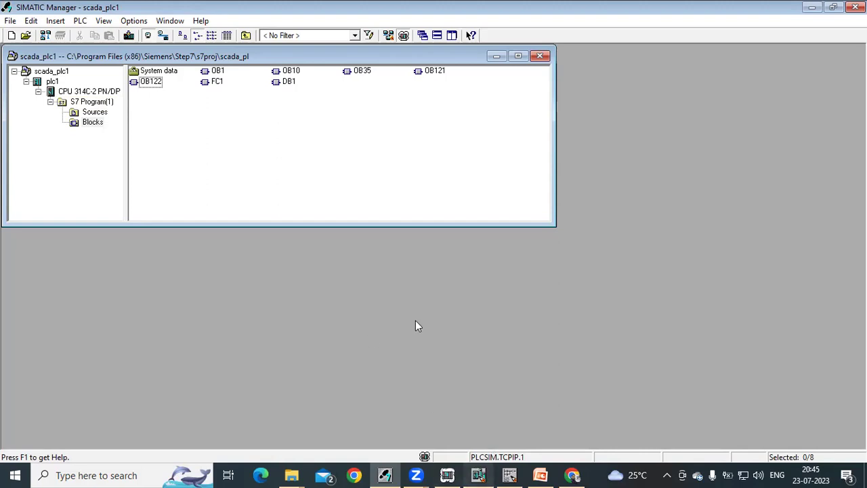
# In plc1's HW Config, check the X1 MPI/DP interface stays at MPI address 2 on MPI(1).
pyautogui.click(478, 475)
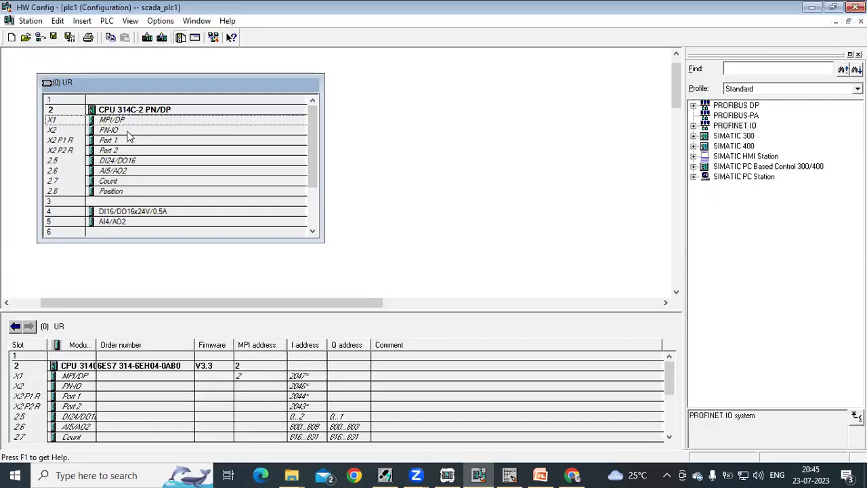
pyautogui.click(127, 131)
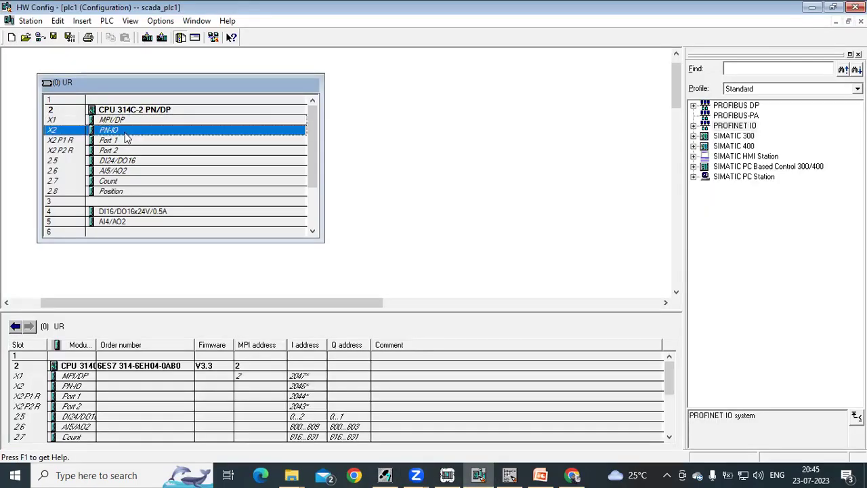
pyautogui.click(170, 120)
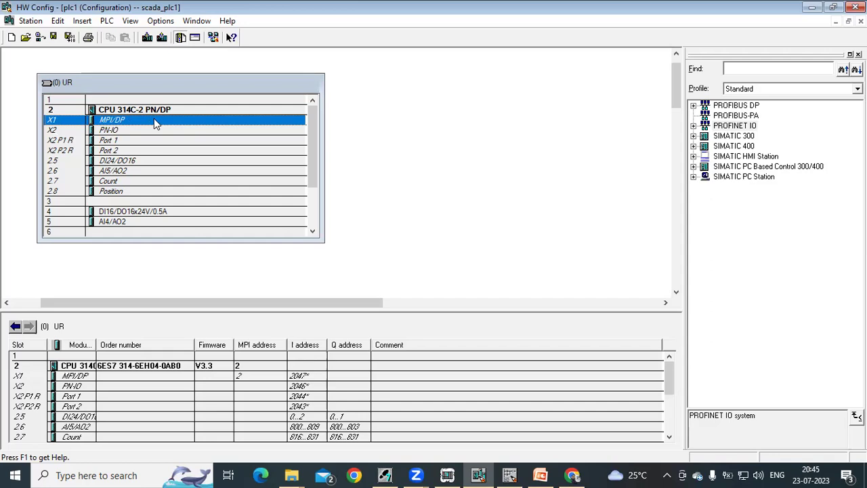
pyautogui.doubleClick(237, 126)
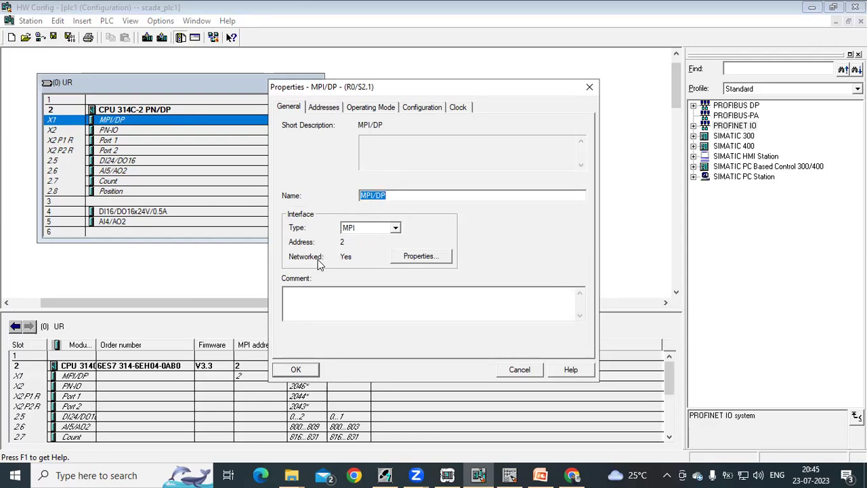
pyautogui.click(437, 257)
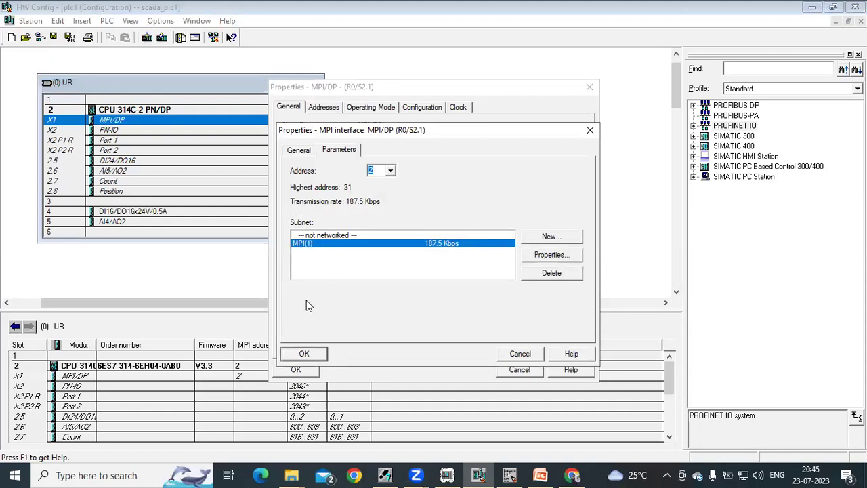
pyautogui.click(300, 355)
pyautogui.click(301, 370)
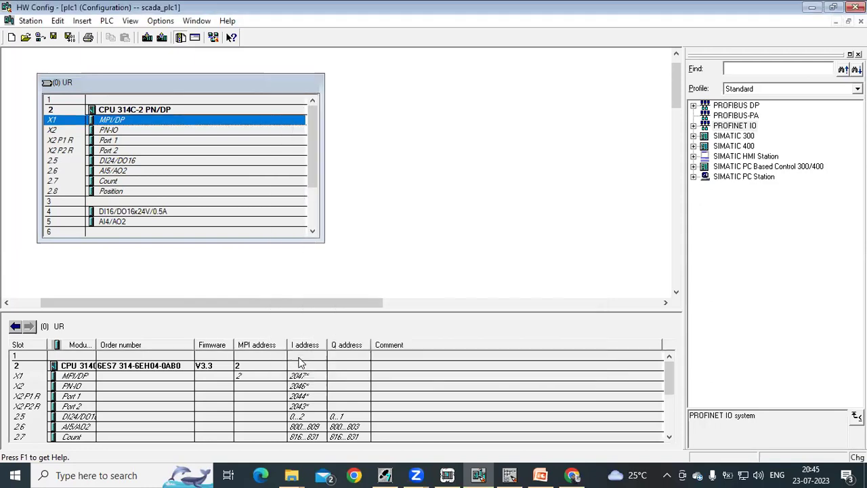
pyautogui.click(128, 133)
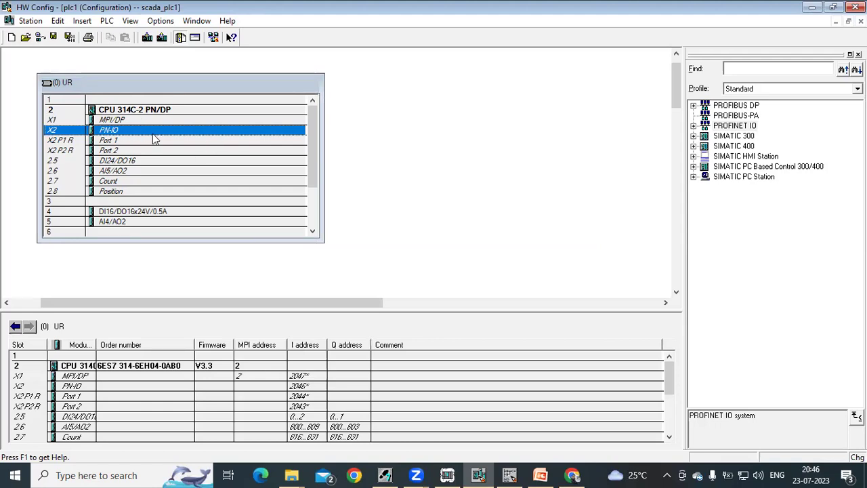
# Keep the X2 PN-IO interface at IP 192.168.0.1 on subnet Ethernet(1), cancelling the new subnet.
pyautogui.doubleClick(264, 136)
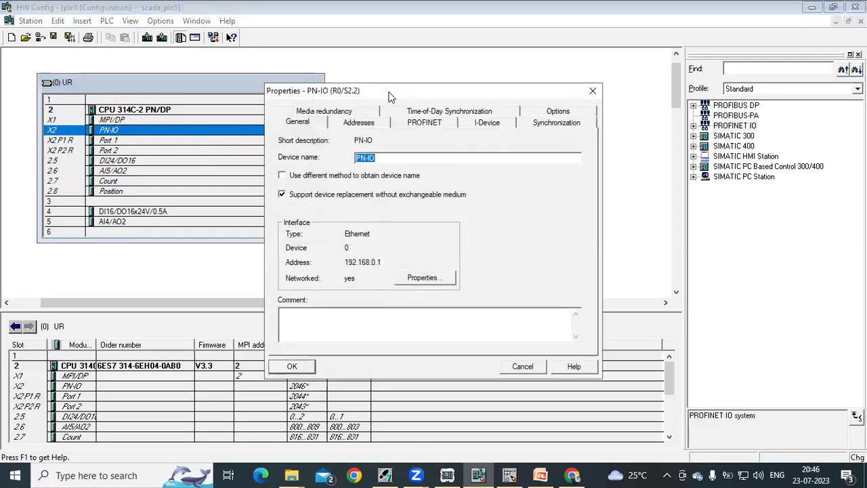
pyautogui.moveTo(407, 91); pyautogui.dragTo(441, 67)
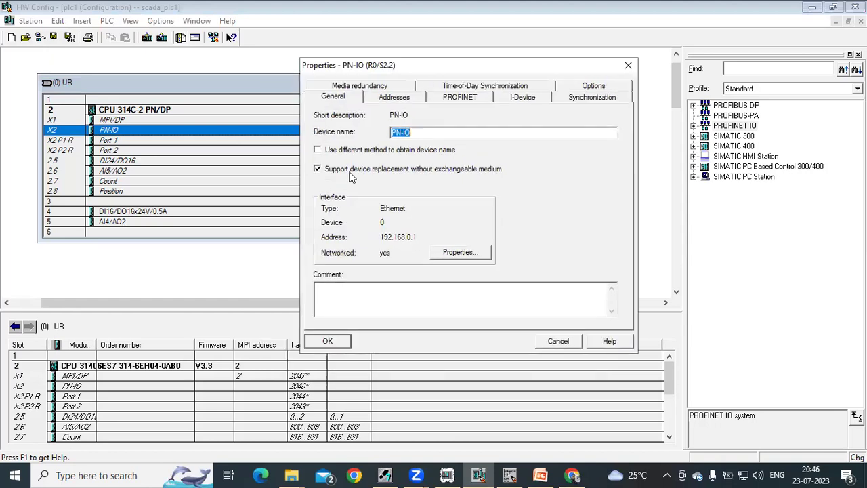
pyautogui.click(441, 252)
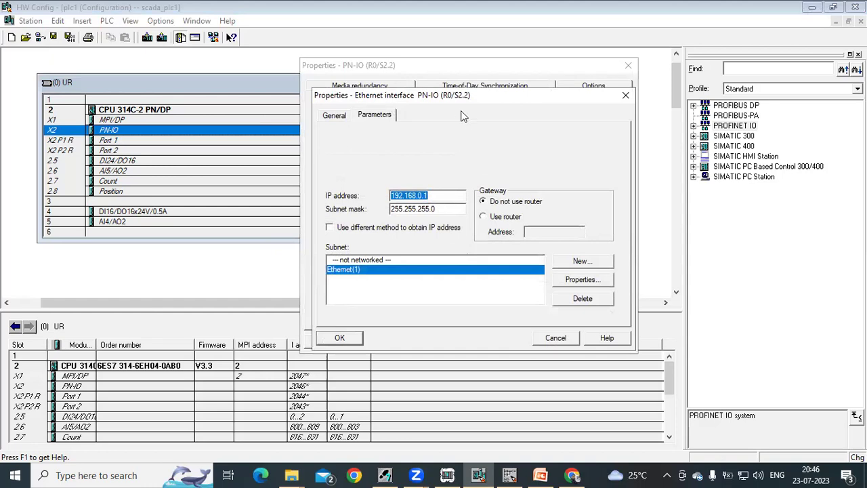
pyautogui.moveTo(470, 99); pyautogui.dragTo(442, 89)
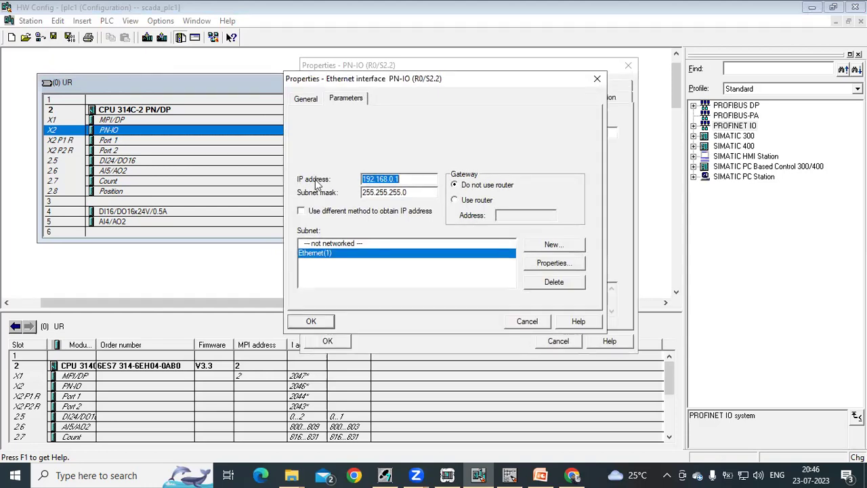
pyautogui.click(431, 180)
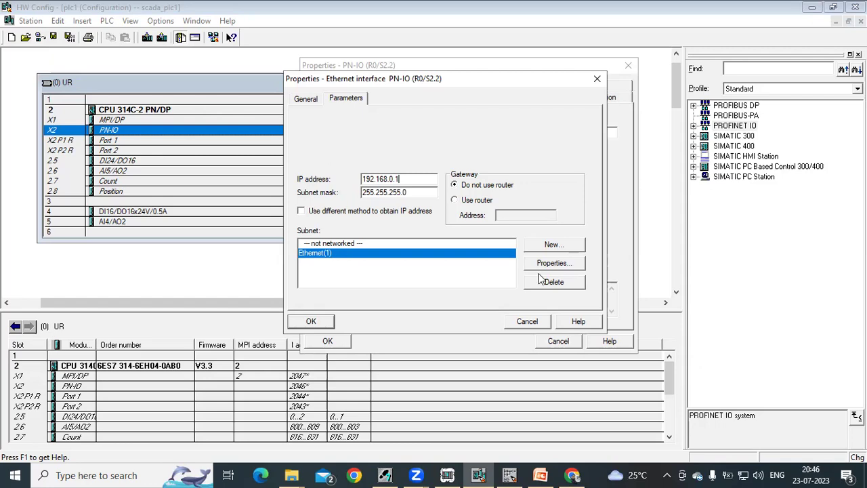
pyautogui.click(553, 244)
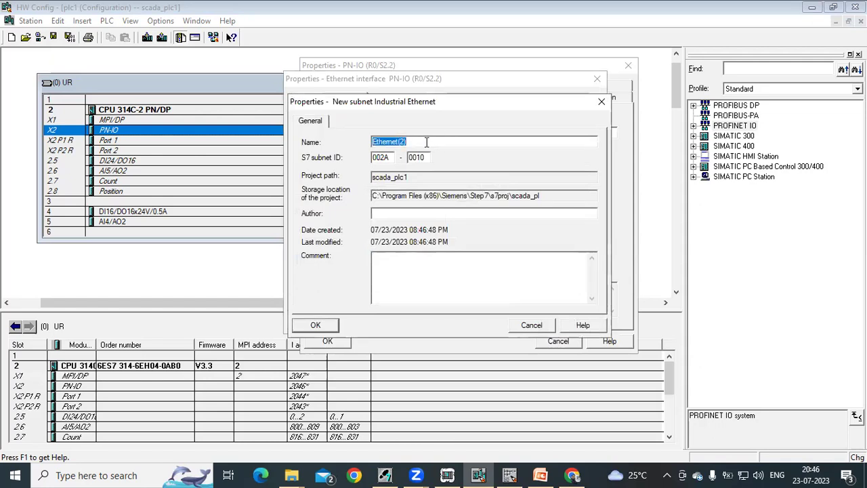
pyautogui.click(526, 329)
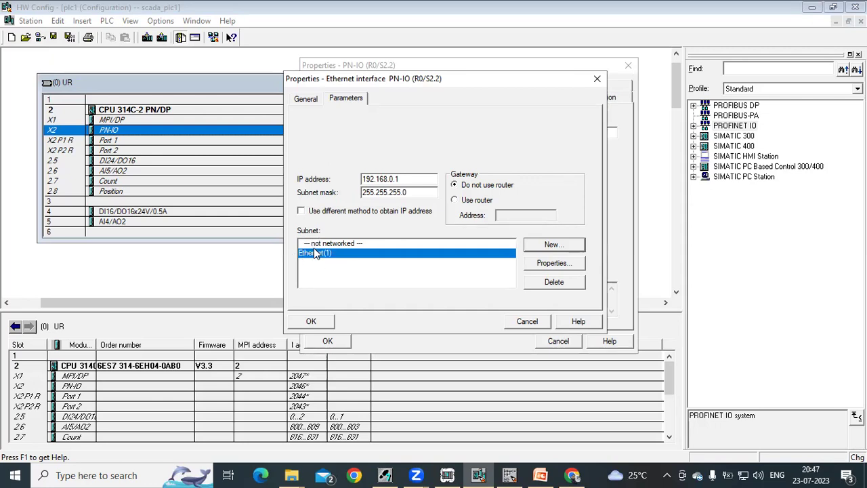
pyautogui.click(310, 320)
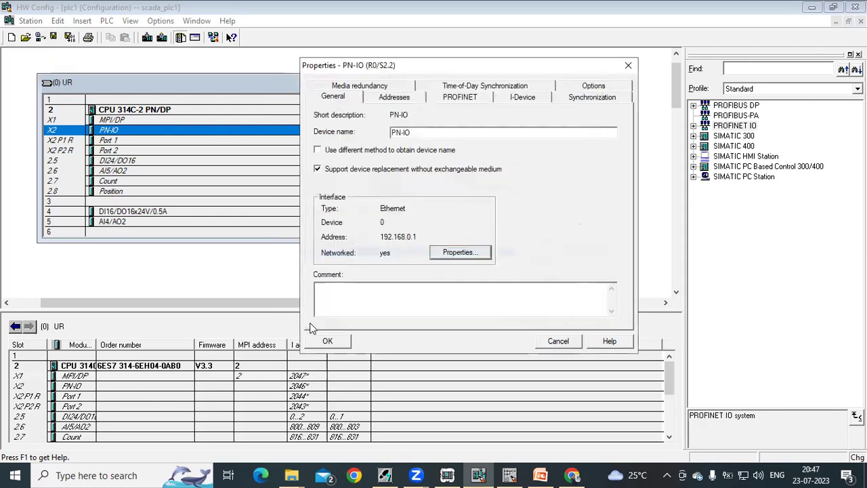
pyautogui.click(327, 341)
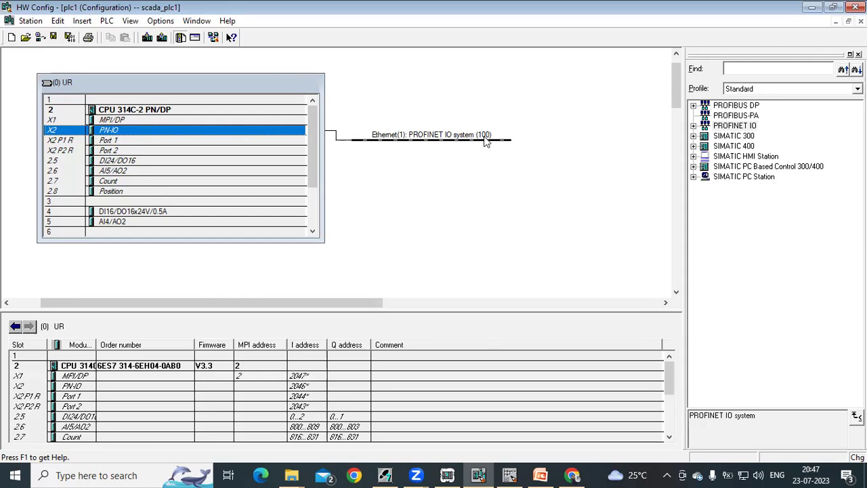
# Attach the ET 200S IM151-3 PN (6ES7 151-3AA20-0AB0) to the Ethernet(1) PROFINET IO system.
pyautogui.click(456, 141)
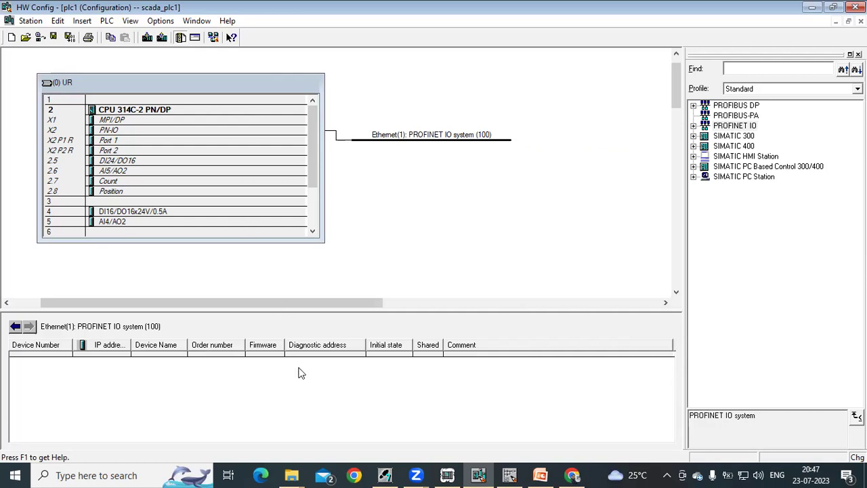
pyautogui.moveTo(303, 313); pyautogui.dragTo(444, 268)
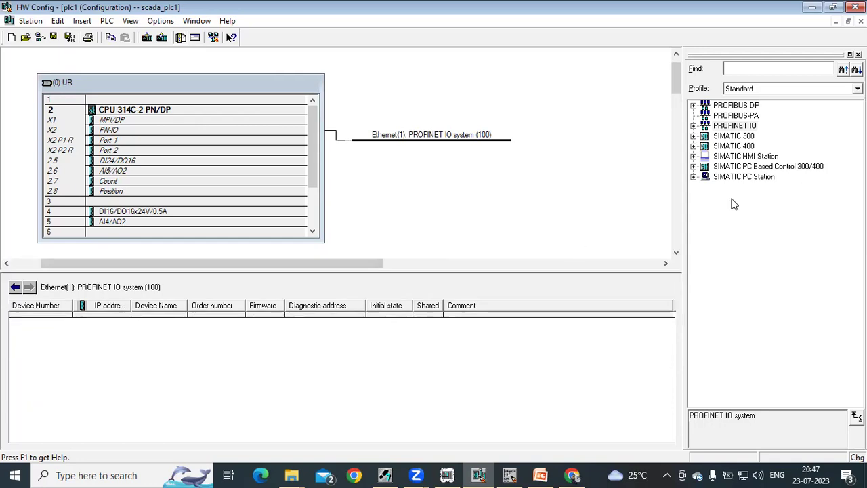
pyautogui.click(694, 126)
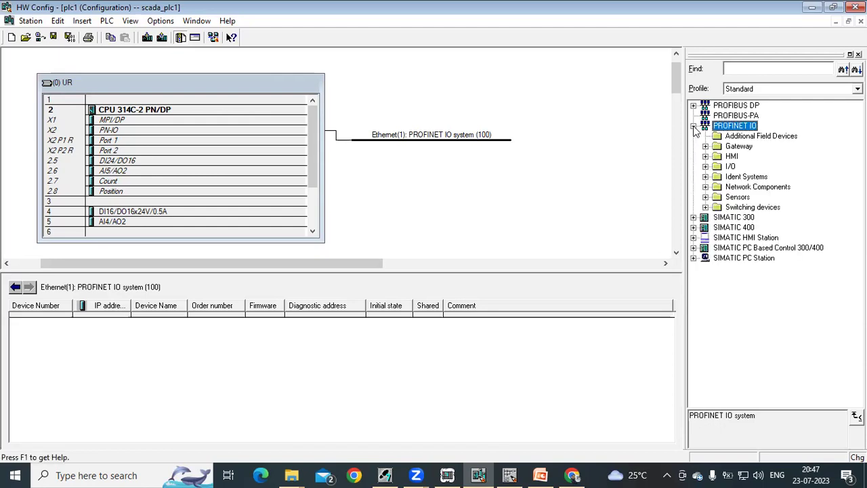
pyautogui.click(706, 167)
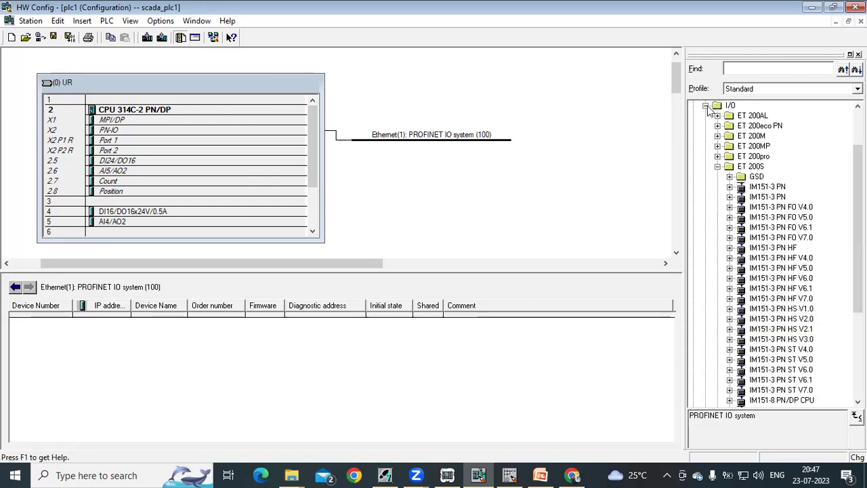
pyautogui.click(718, 167)
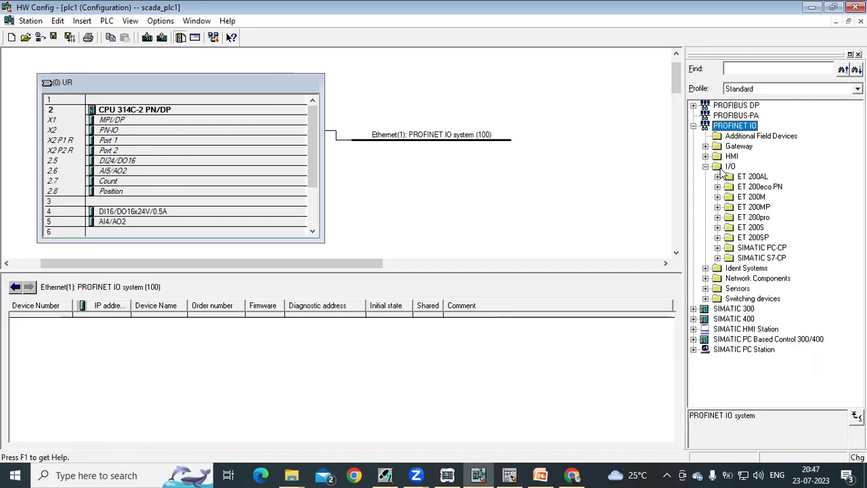
pyautogui.click(741, 228)
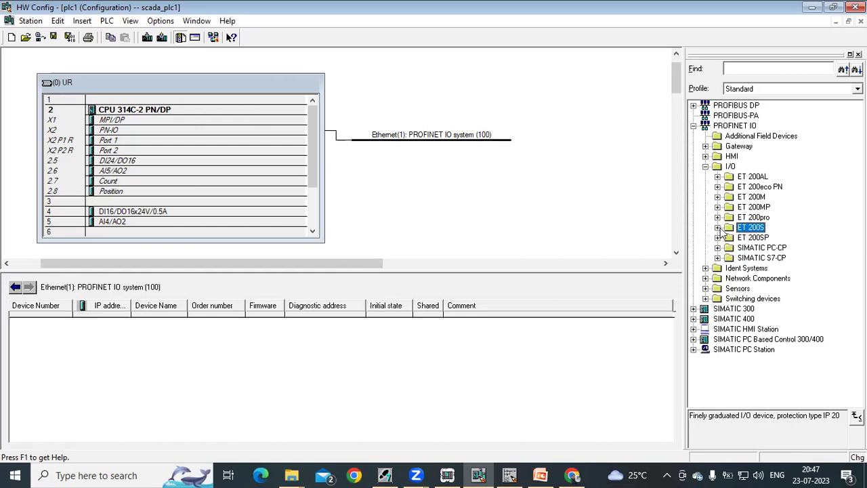
pyautogui.click(718, 228)
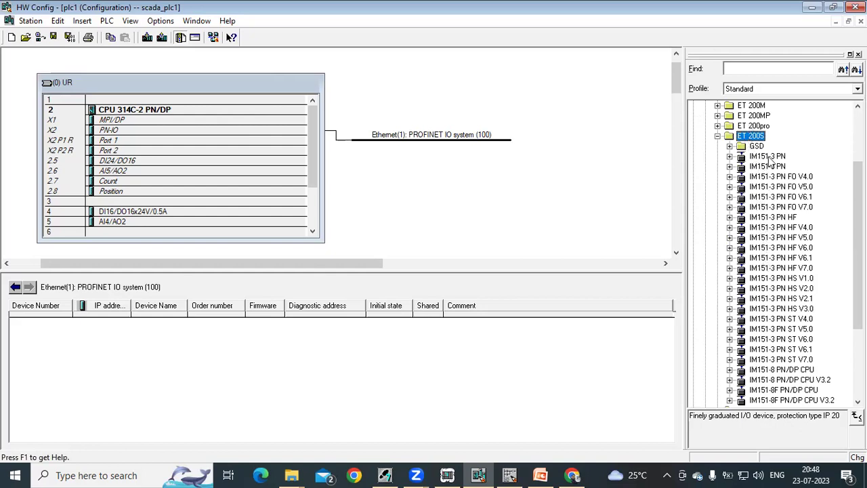
pyautogui.click(749, 168)
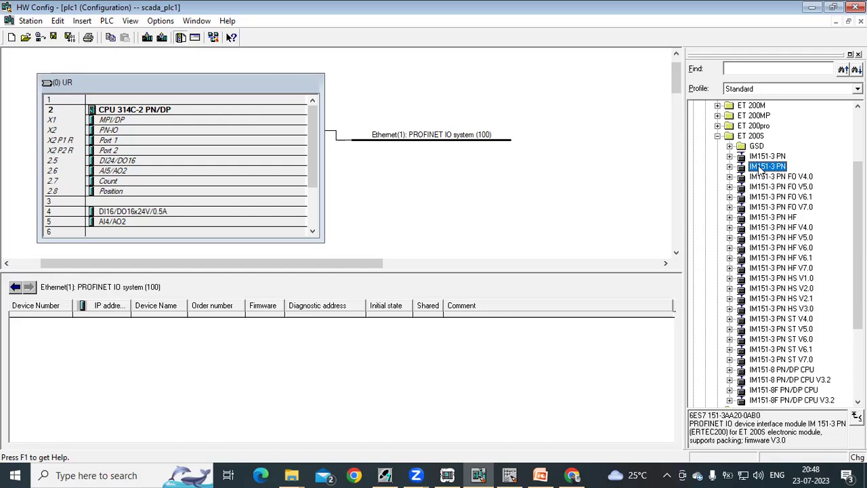
pyautogui.moveTo(760, 169); pyautogui.dragTo(420, 139)
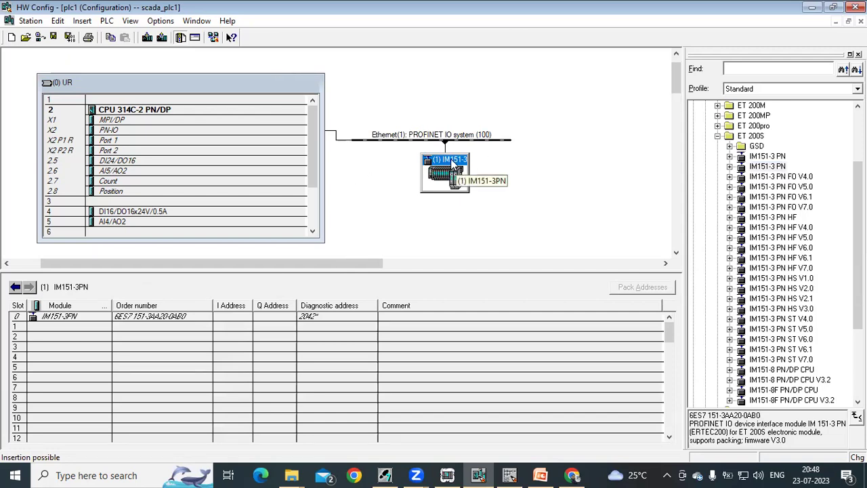
pyautogui.doubleClick(451, 163)
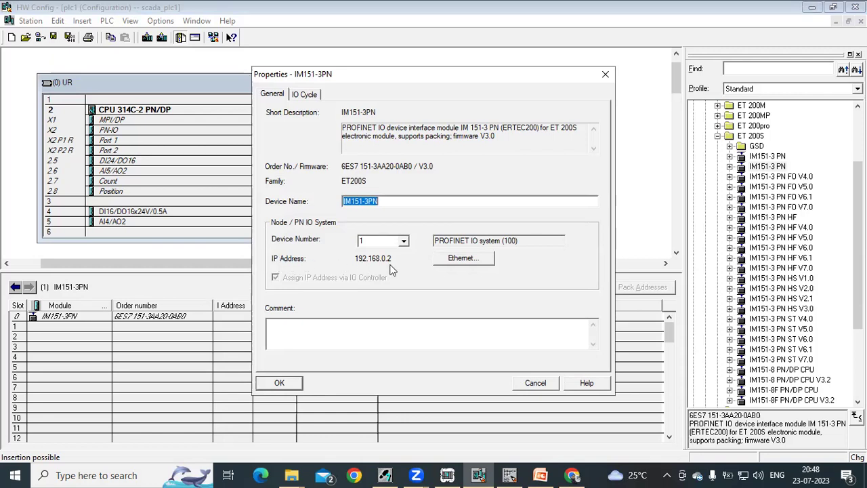
pyautogui.click(485, 262)
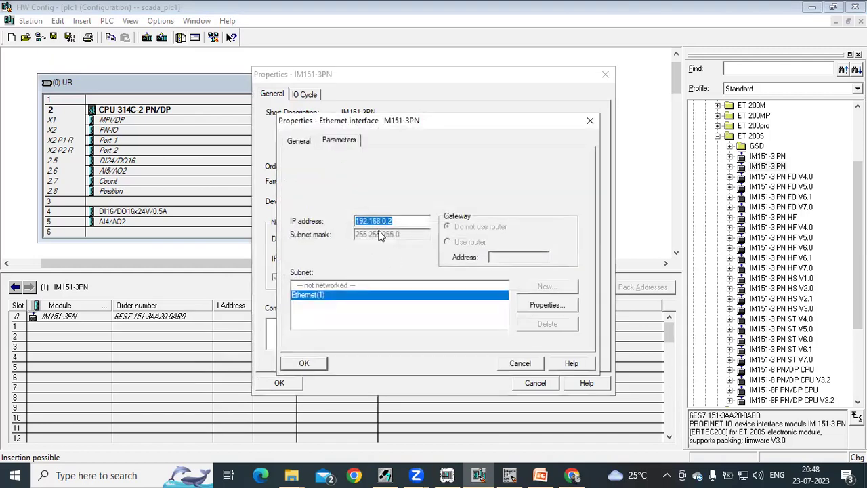
pyautogui.click(400, 218)
pyautogui.click(314, 363)
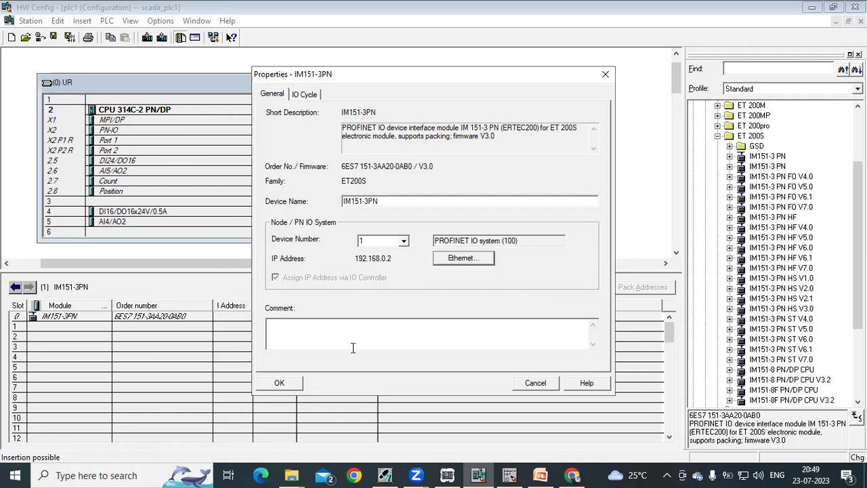
pyautogui.click(287, 385)
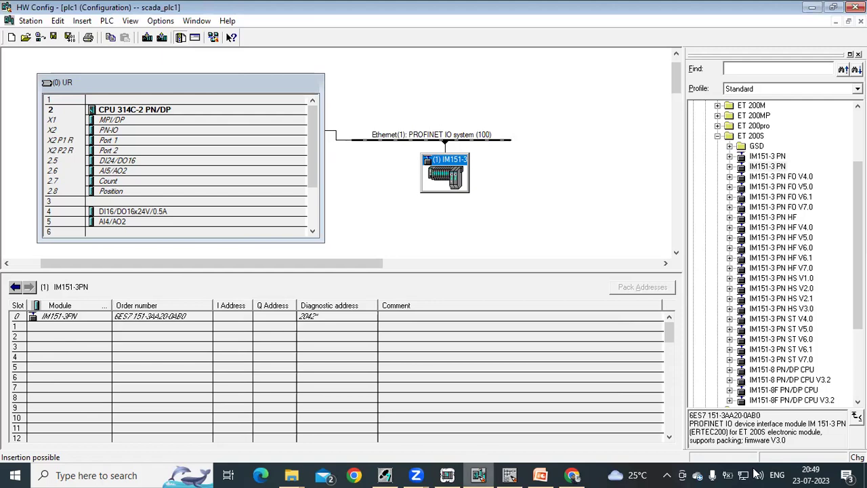
# Place the PM-E DC24V power module in slot 1 and 4DI DC24V ST in slot 2.
pyautogui.click(731, 166)
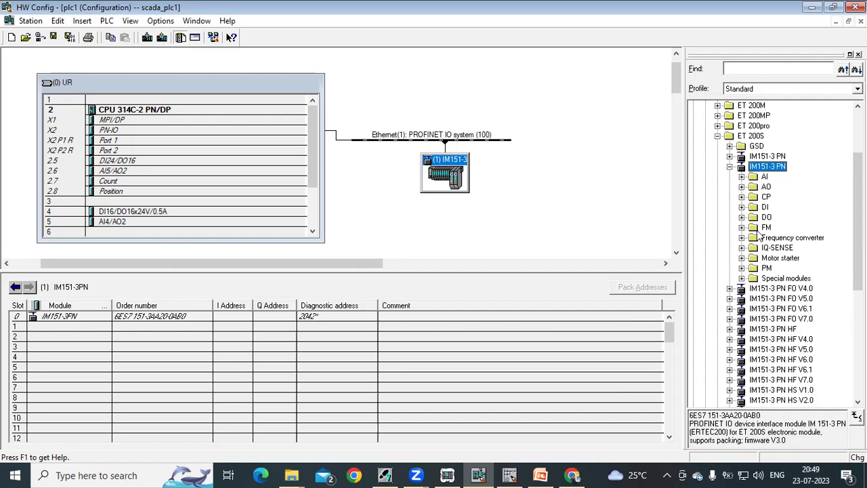
pyautogui.click(744, 268)
pyautogui.click(802, 329)
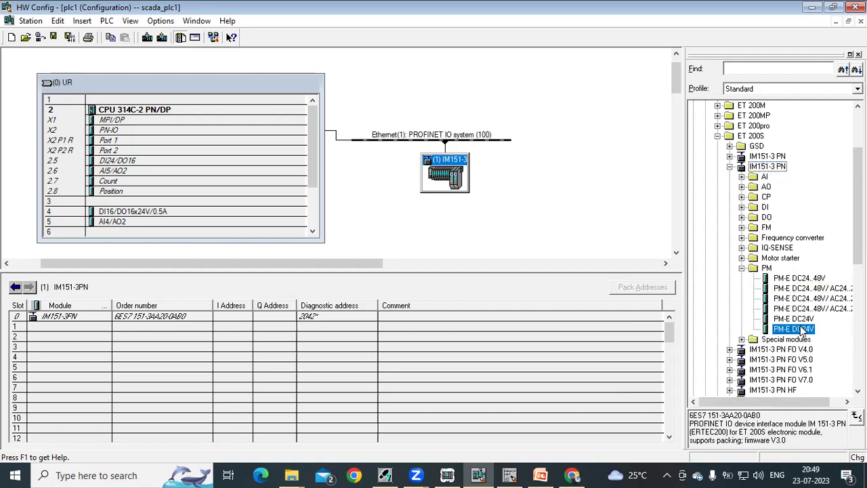
pyautogui.moveTo(801, 329); pyautogui.dragTo(98, 330)
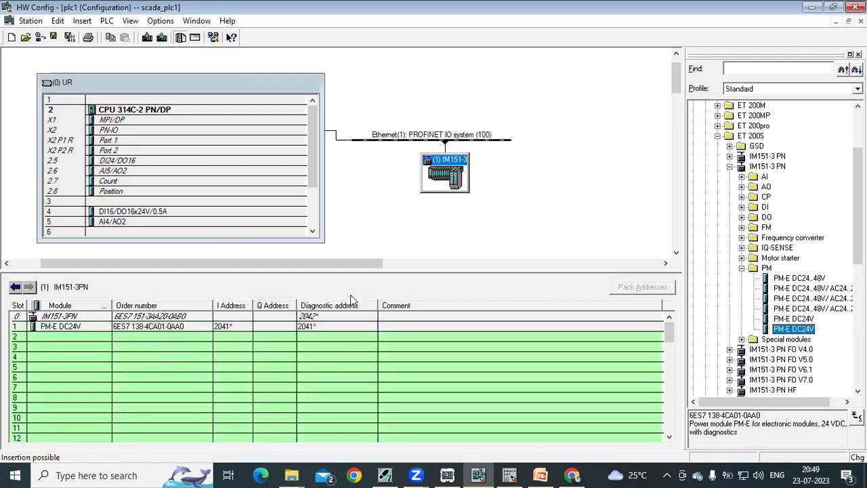
pyautogui.click(743, 207)
pyautogui.scroll(-1, 779, 305)
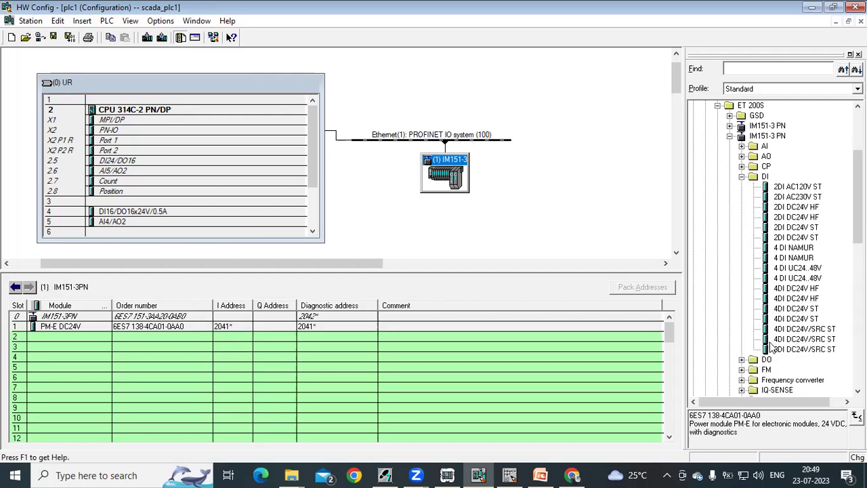
pyautogui.click(786, 349)
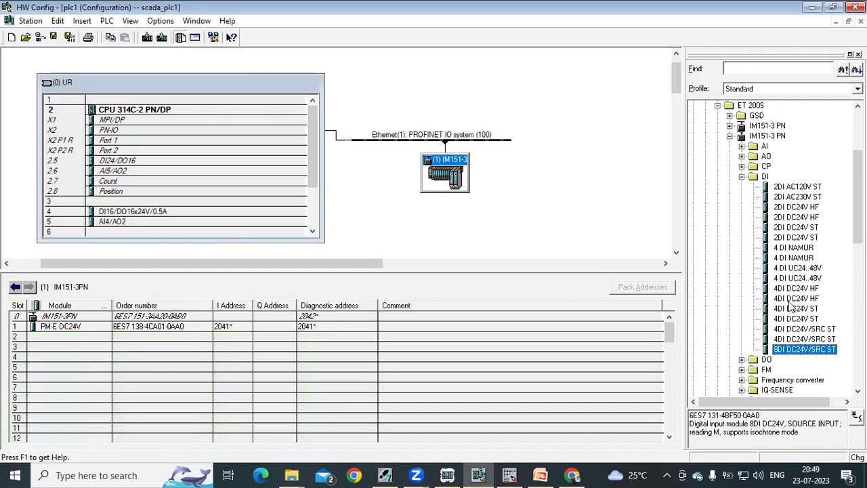
pyautogui.click(792, 318)
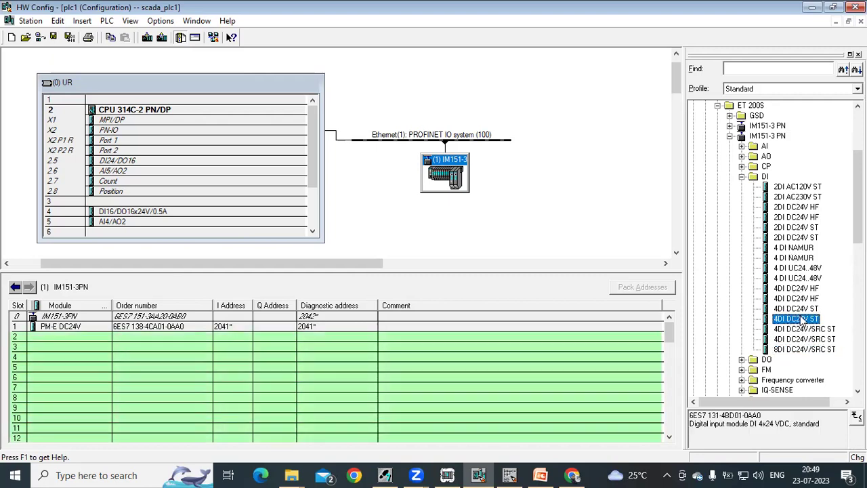
pyautogui.moveTo(801, 320); pyautogui.dragTo(88, 337)
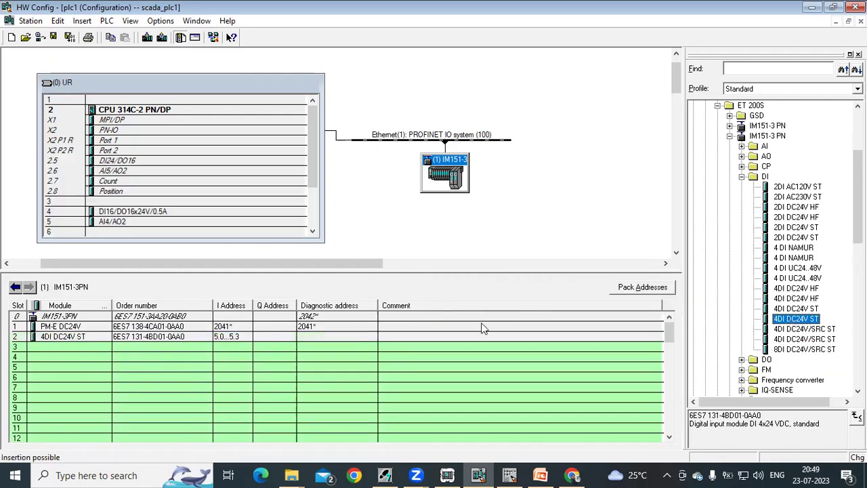
# Place the 4DO DC24V/2A ST output module in slot 3.
pyautogui.click(742, 177)
pyautogui.click(742, 187)
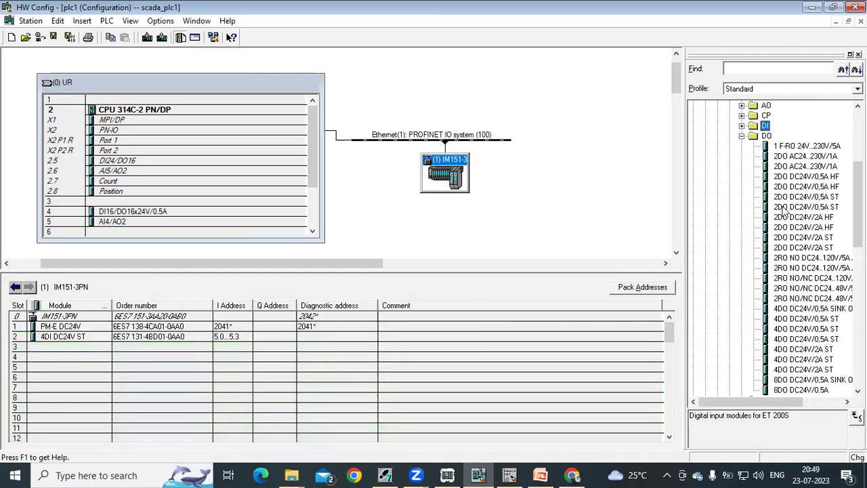
pyautogui.scroll(-1, 790, 244)
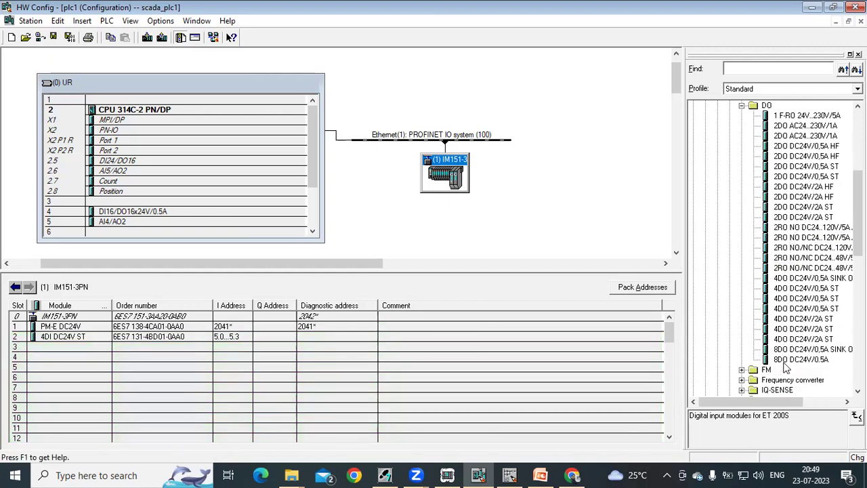
pyautogui.moveTo(789, 361); pyautogui.dragTo(85, 346)
pyautogui.click(86, 350)
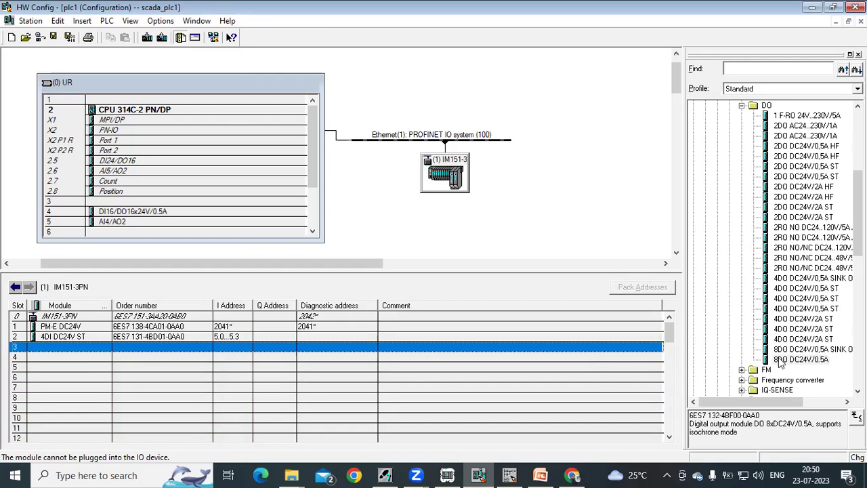
pyautogui.moveTo(786, 332); pyautogui.dragTo(61, 346)
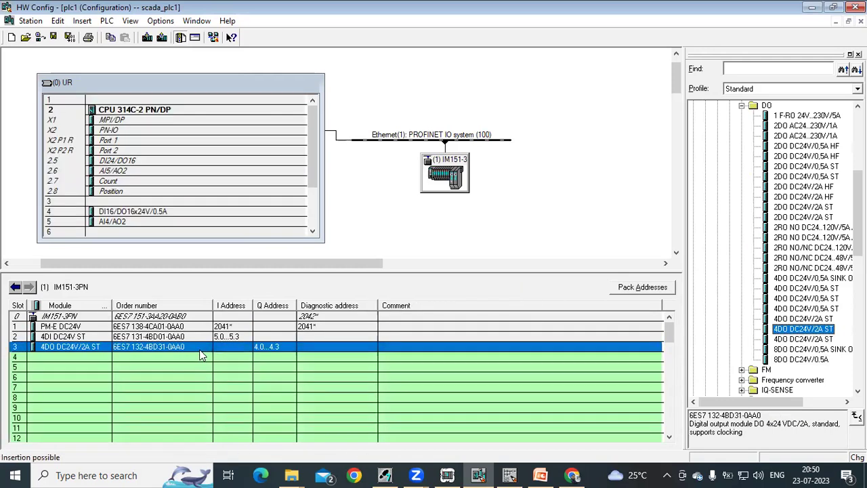
# Place the 2AI U ST module in slot 4 and 2AO U ST in slot 5.
pyautogui.click(742, 106)
pyautogui.scroll(1, 739, 197)
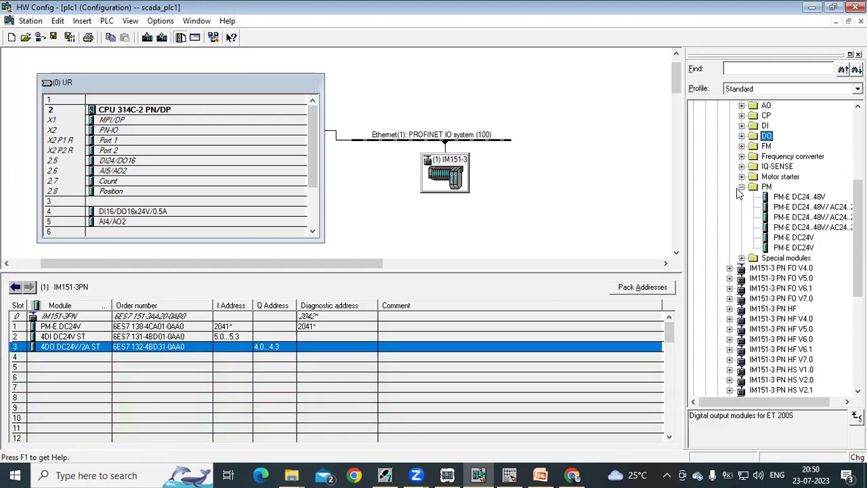
pyautogui.click(741, 187)
pyautogui.scroll(2, 740, 191)
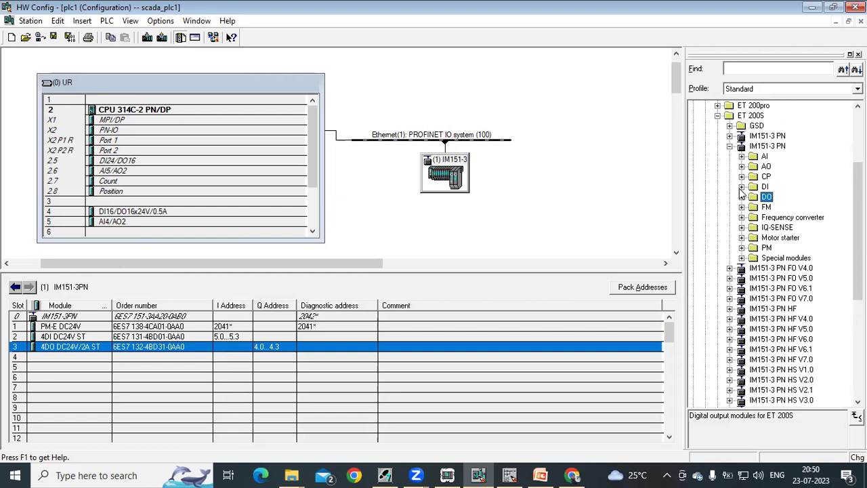
pyautogui.click(742, 156)
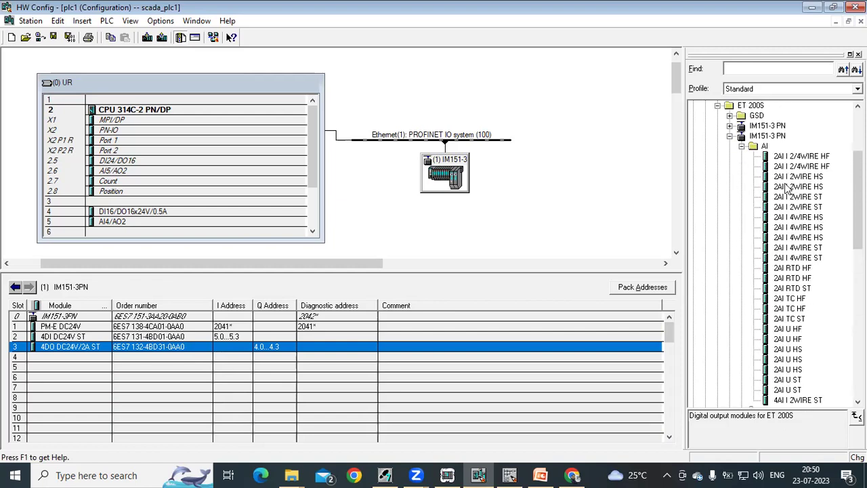
pyautogui.scroll(-2, 786, 210)
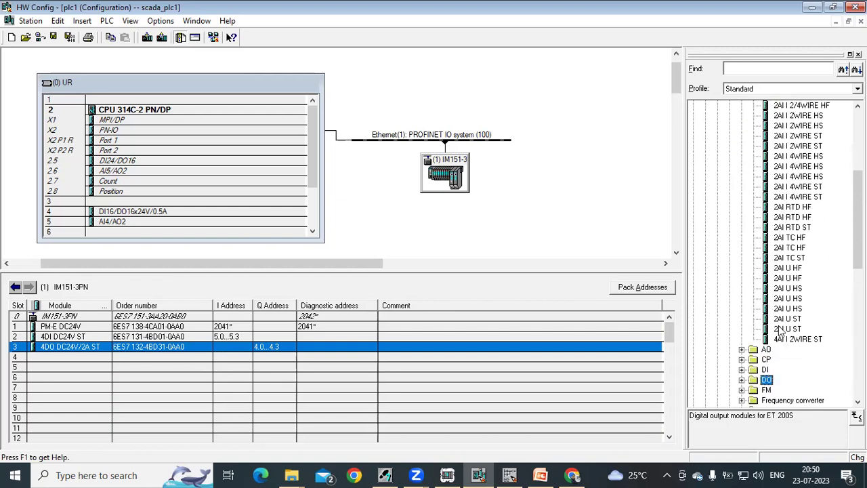
pyautogui.moveTo(789, 332); pyautogui.dragTo(464, 353)
pyautogui.scroll(1, 743, 174)
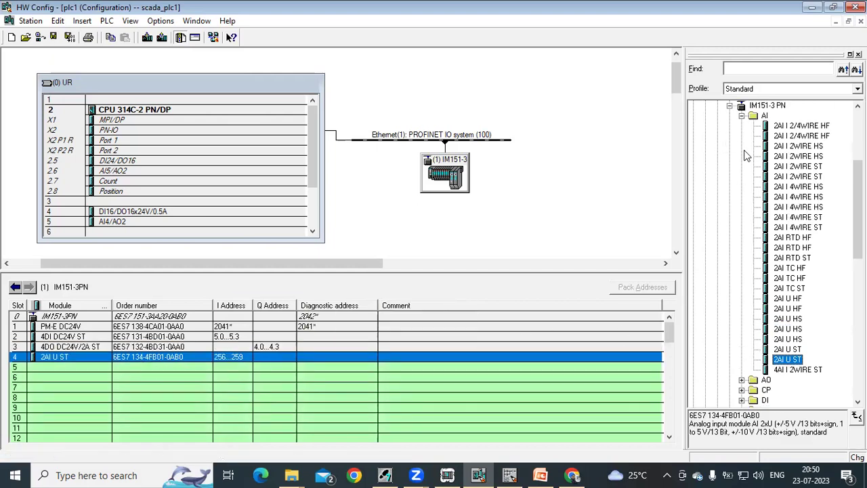
pyautogui.click(741, 116)
pyautogui.click(742, 126)
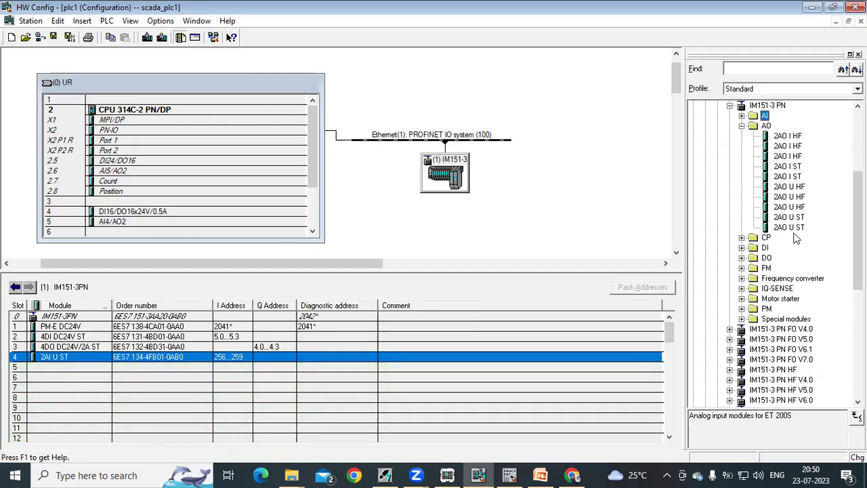
pyautogui.moveTo(790, 228); pyautogui.dragTo(52, 369)
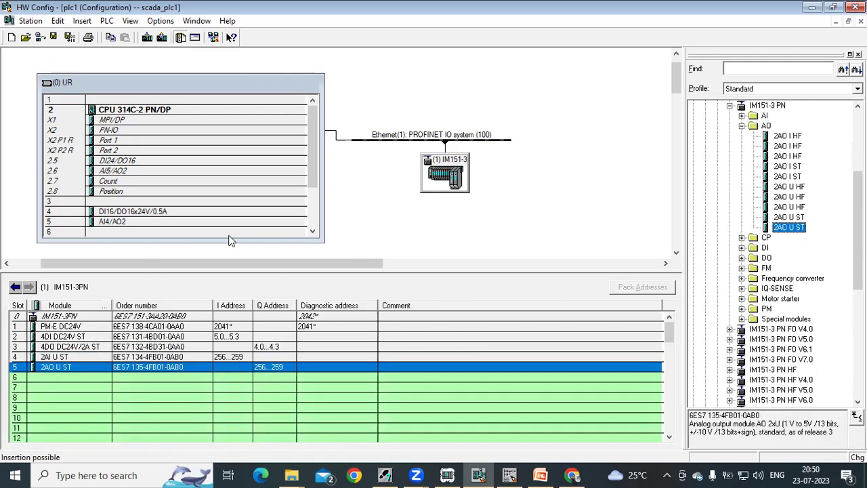
pyautogui.click(60, 264)
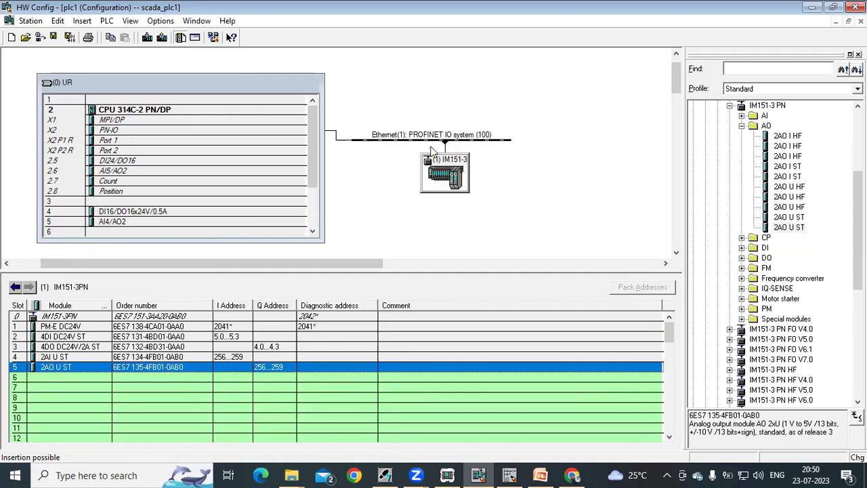
# Save and compile plc1's station configuration with the CPU and IM151-3PN remote I/O.
pyautogui.click(143, 130)
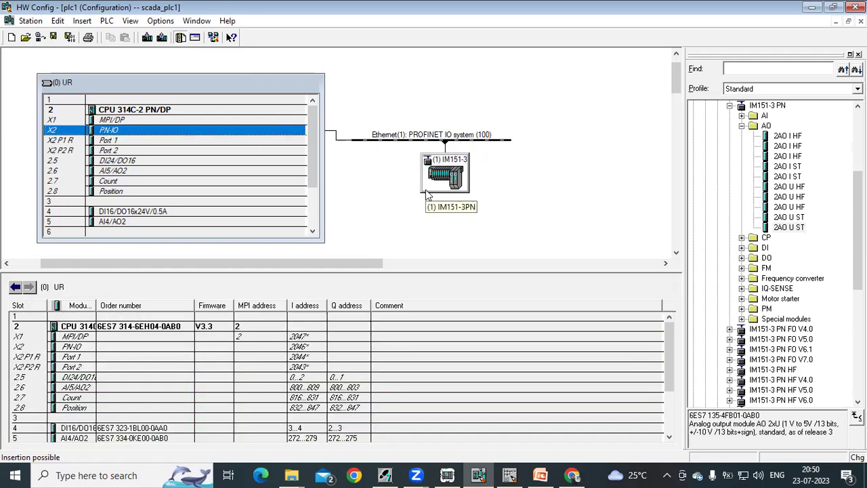
pyautogui.click(70, 37)
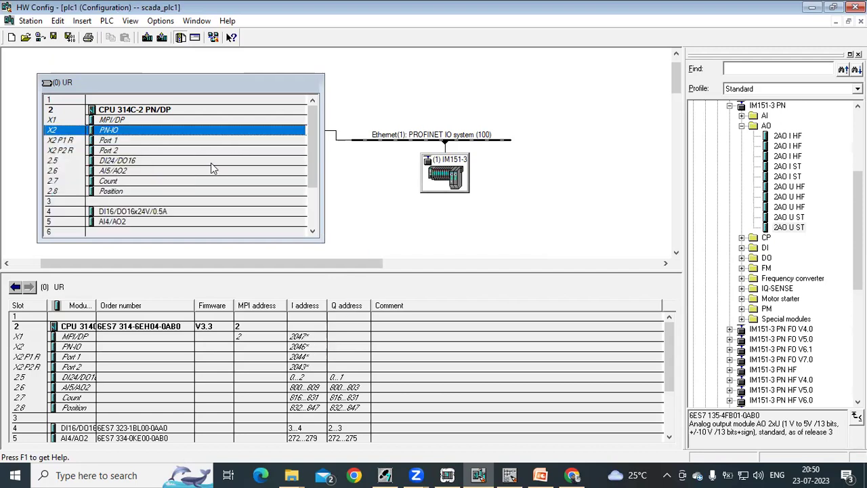
pyautogui.scroll(-1, 340, 171)
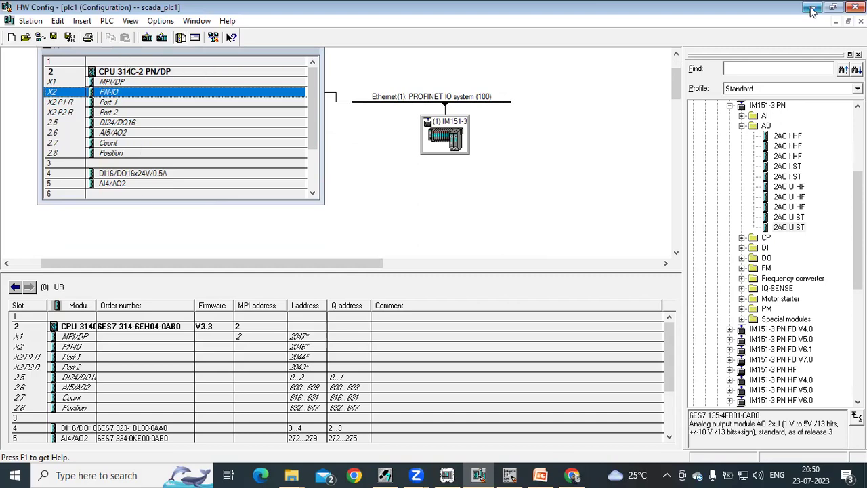
pyautogui.click(834, 7)
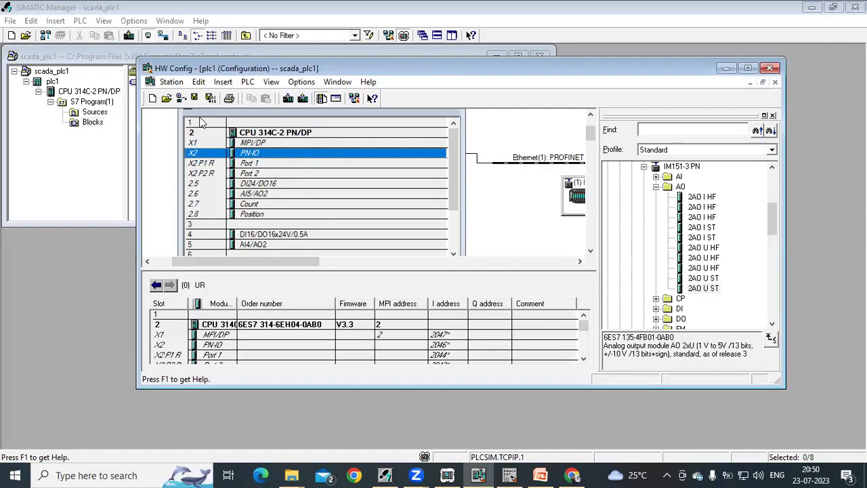
pyautogui.click(287, 99)
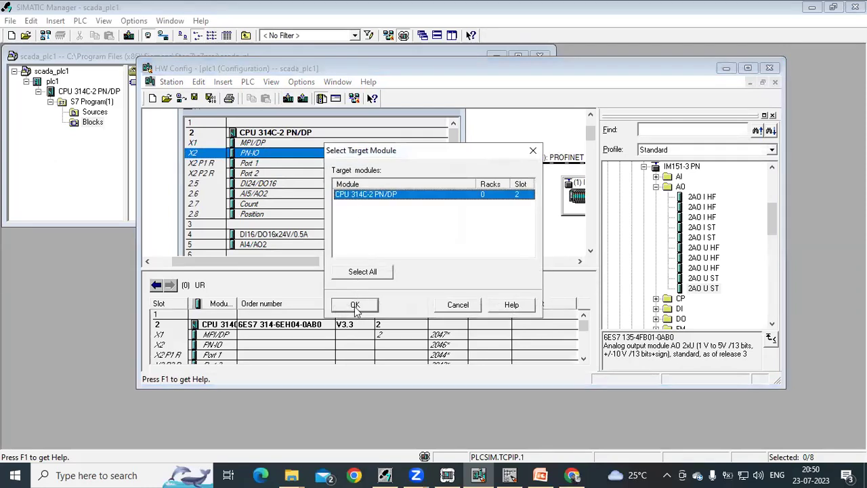
pyautogui.click(355, 304)
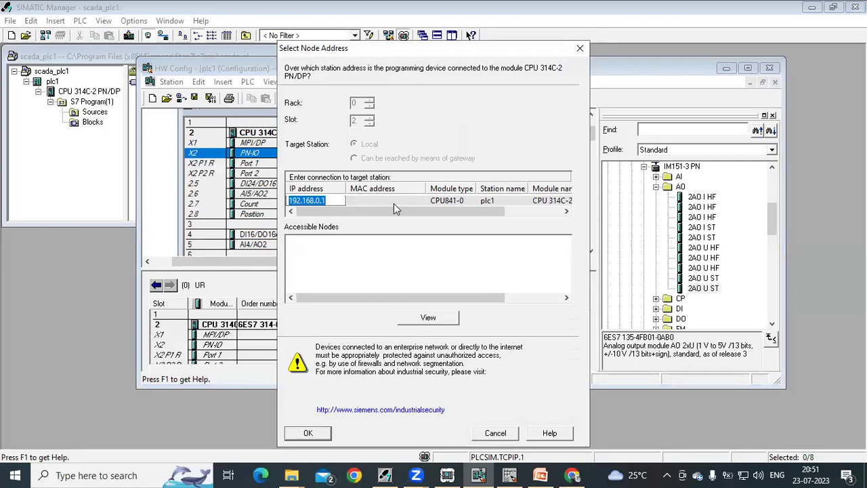
pyautogui.click(333, 203)
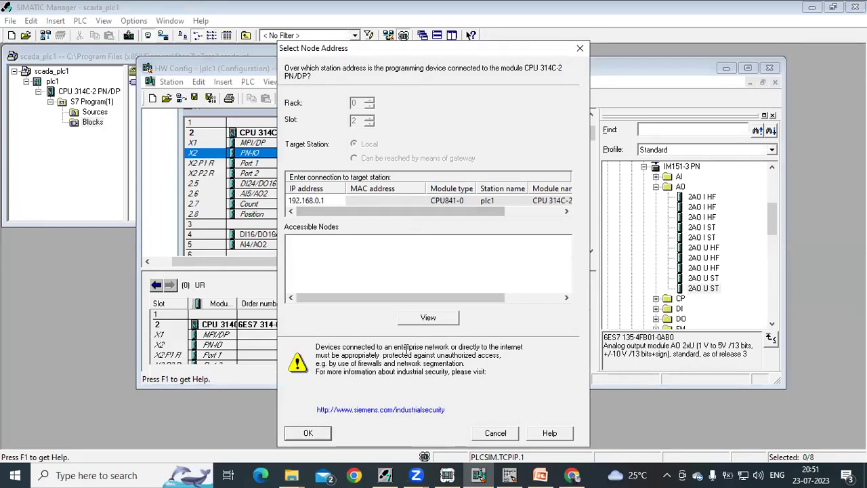
pyautogui.click(495, 433)
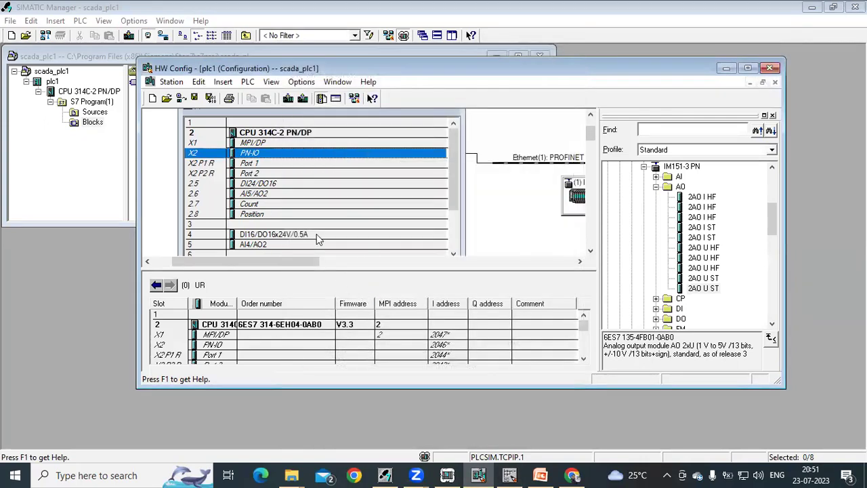
# Change S7-PLCSIM's connection from TCP/IP to PLCSIM(MPI) and minimize the simulator.
pyautogui.click(448, 475)
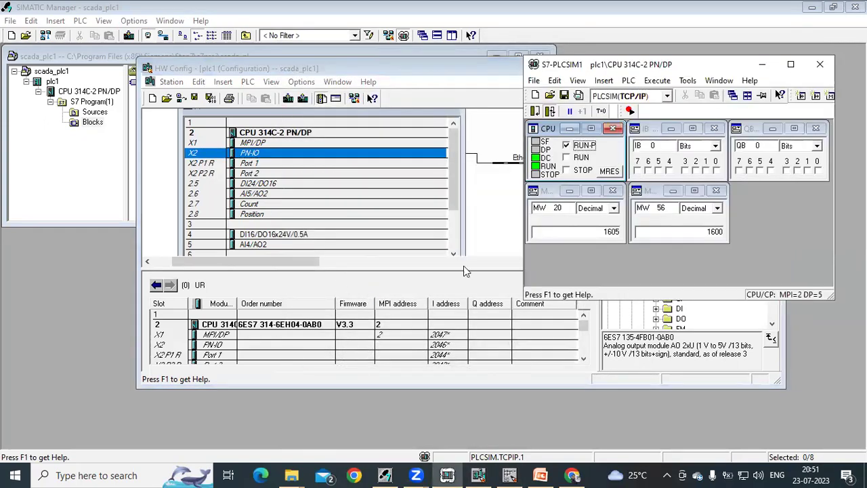
pyautogui.click(666, 96)
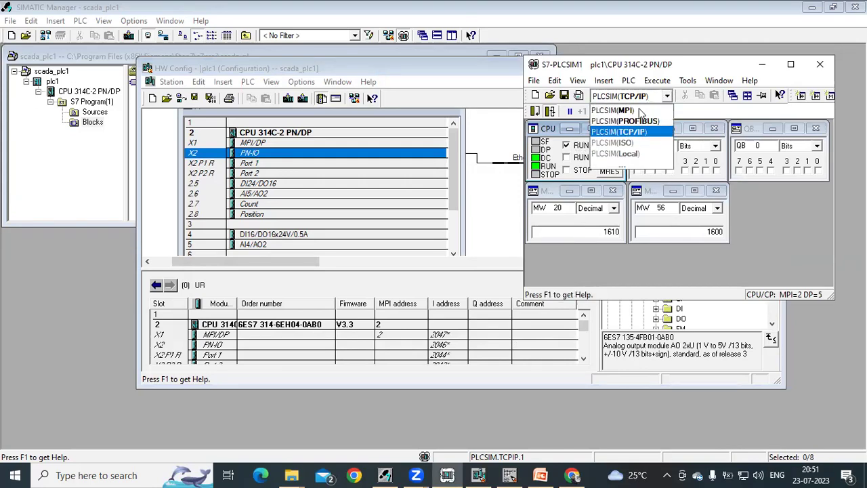
pyautogui.click(632, 111)
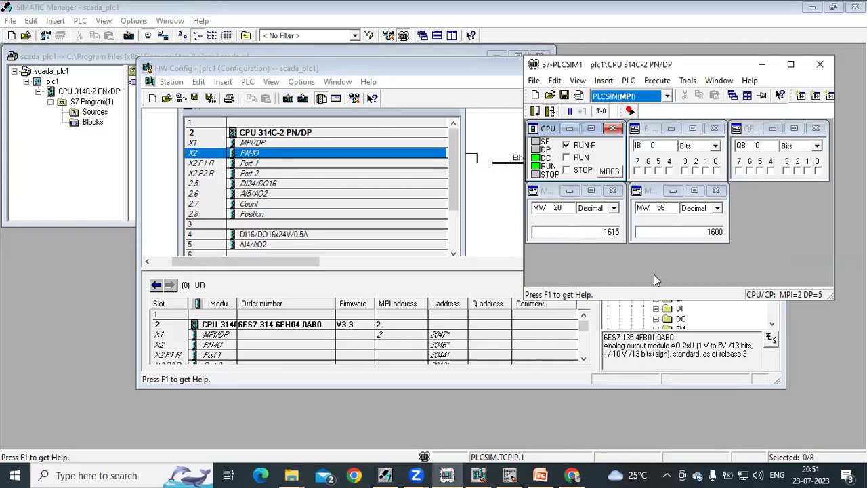
pyautogui.click(762, 66)
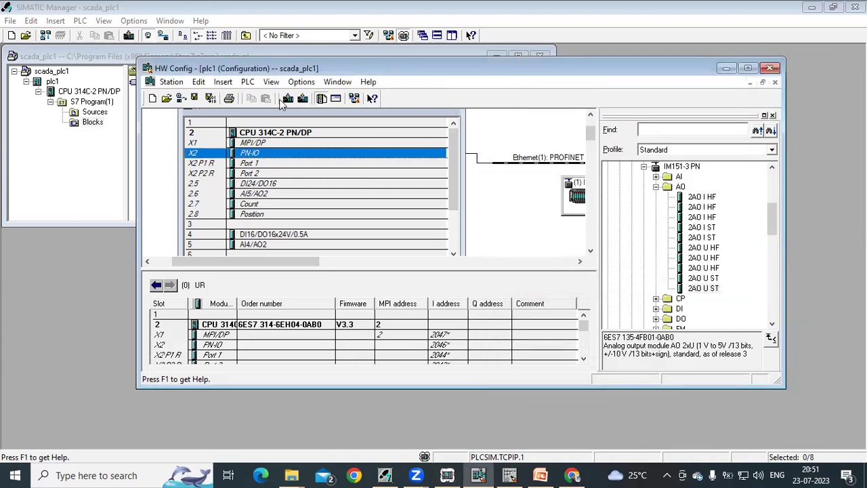
# Download plc1's hardware configuration to CPU 314C-2 PN/DP at MPI address 2, then restart it.
pyautogui.click(287, 98)
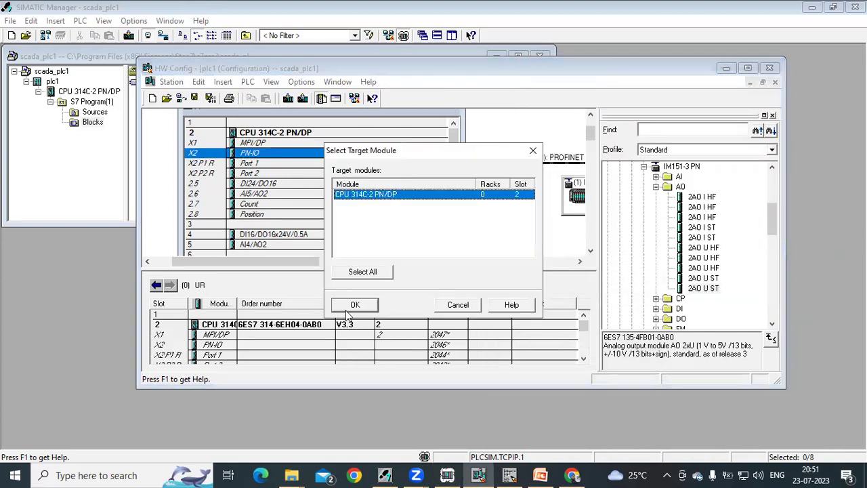
pyautogui.click(350, 305)
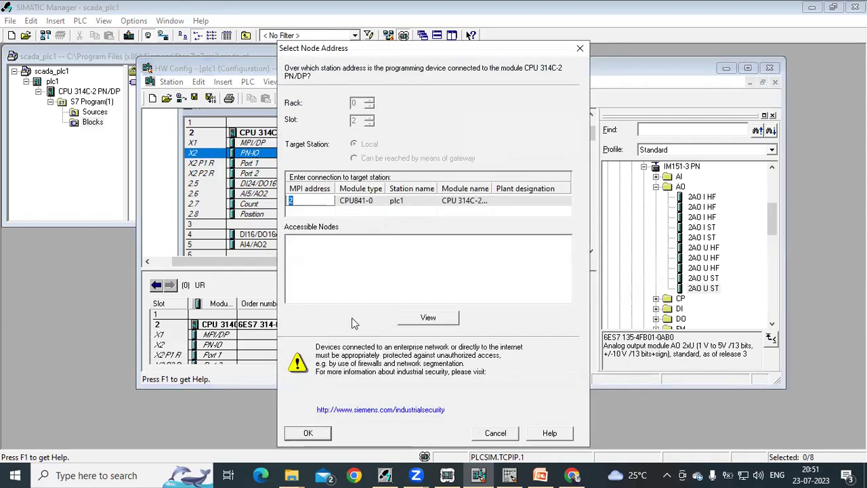
pyautogui.click(312, 434)
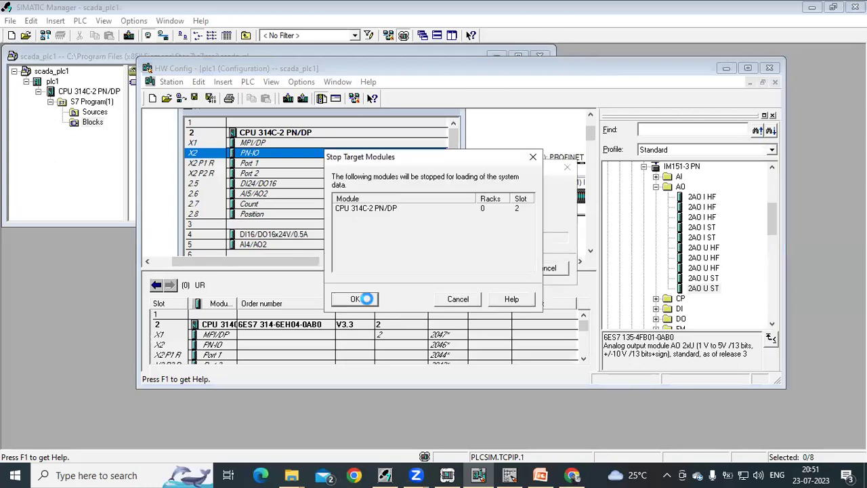
pyautogui.click(366, 299)
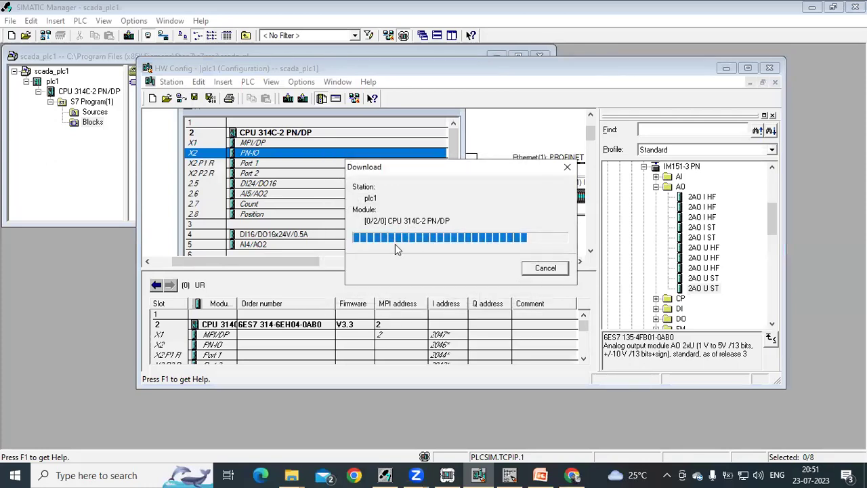
pyautogui.click(366, 261)
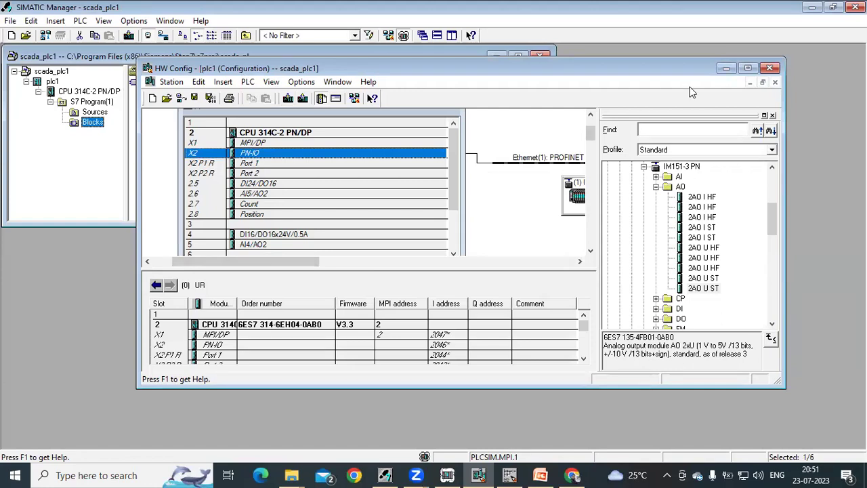
# Minimize HW Config and bring OB1 up in the LAD/STL/FBD editor.
pyautogui.click(725, 68)
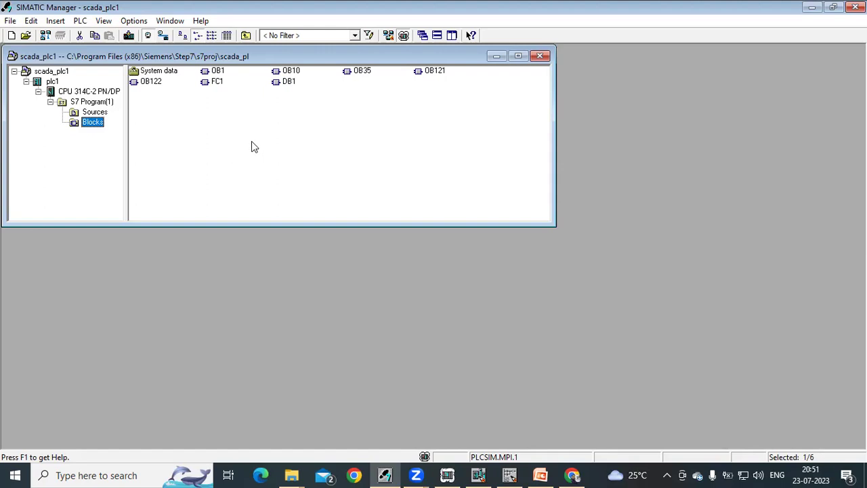
pyautogui.click(509, 475)
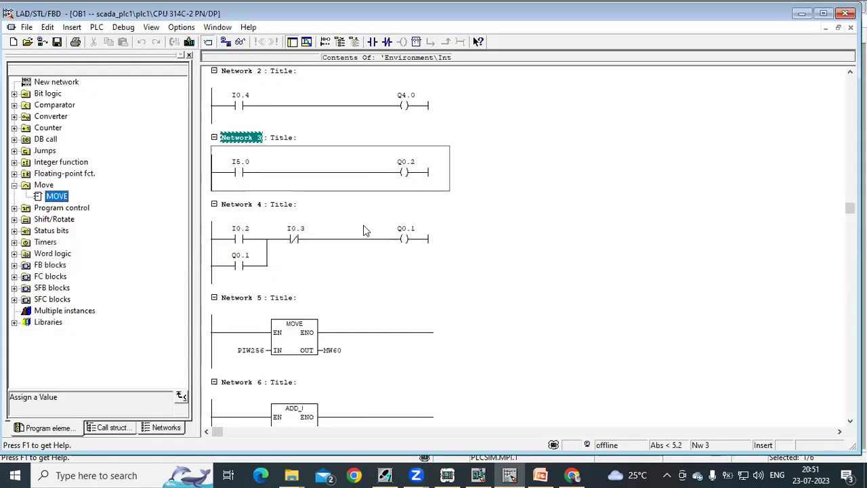
pyautogui.scroll(1, 363, 225)
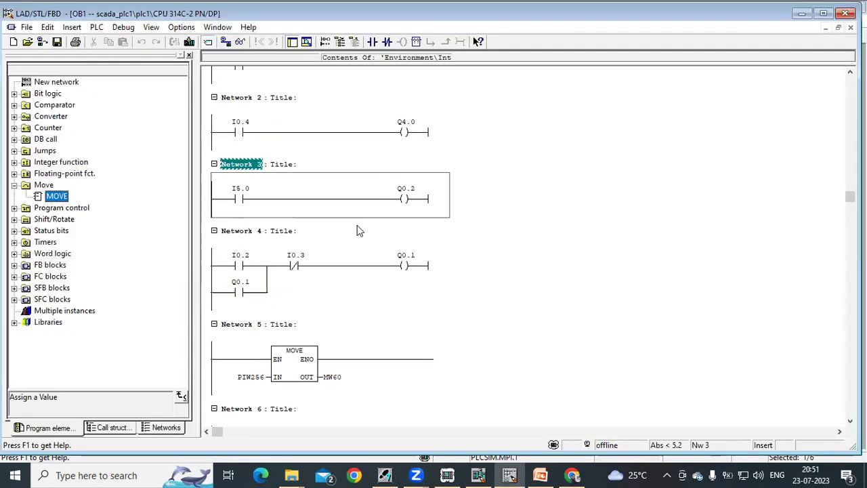
# Maximize HW Config and confirm the 4DI reads I 5.0…5.3 and the 4DO reads Q 4.0…4.3.
pyautogui.click(481, 475)
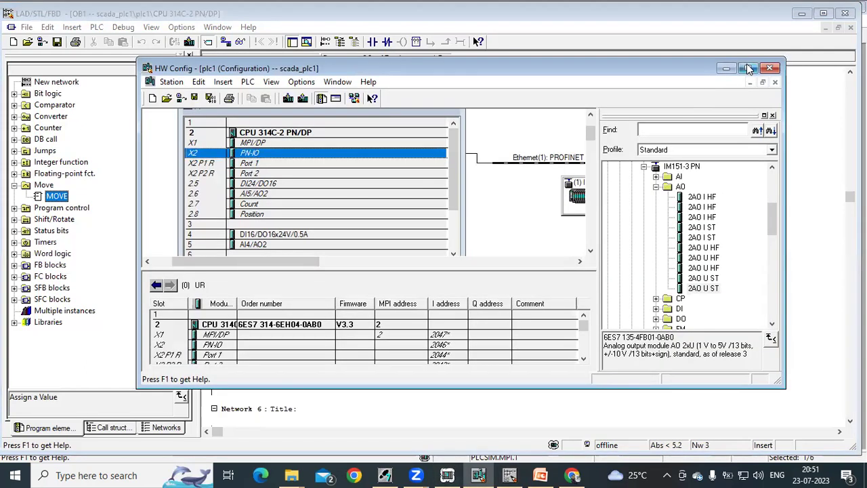
pyautogui.press('super+Up')
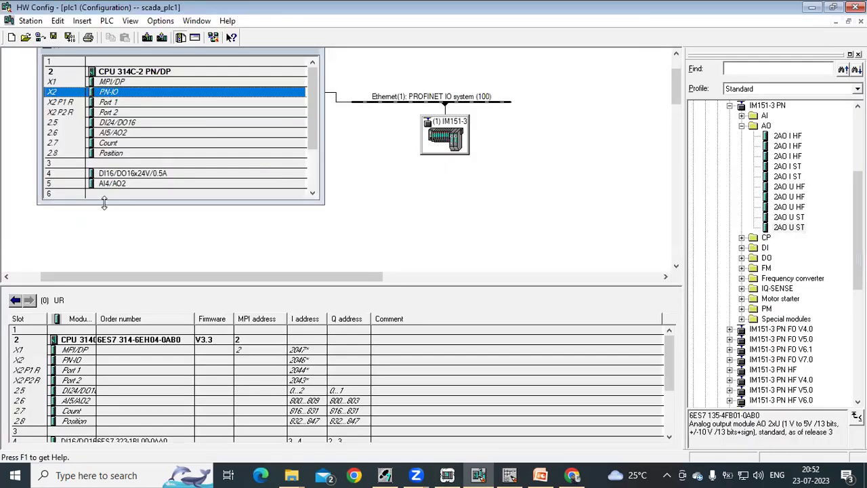
pyautogui.click(161, 123)
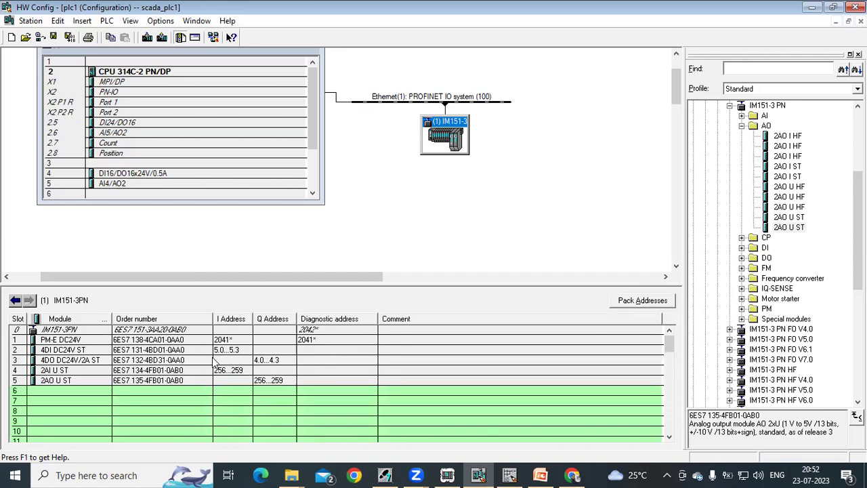
pyautogui.click(102, 351)
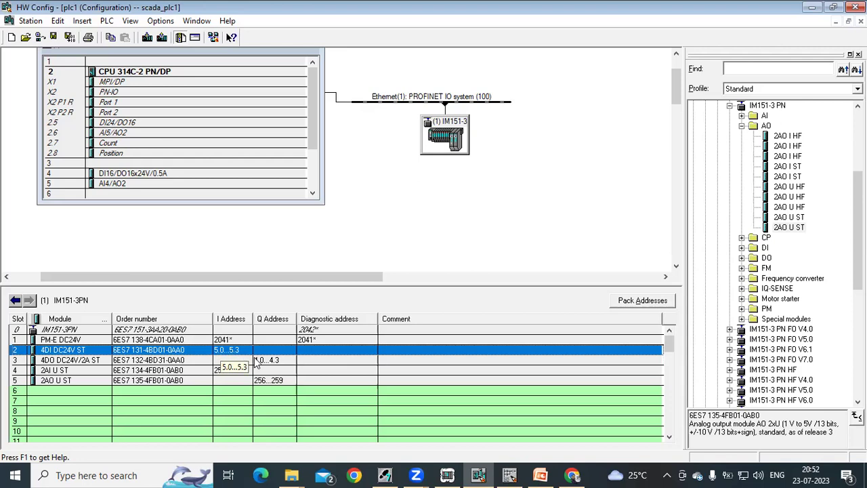
pyautogui.click(290, 362)
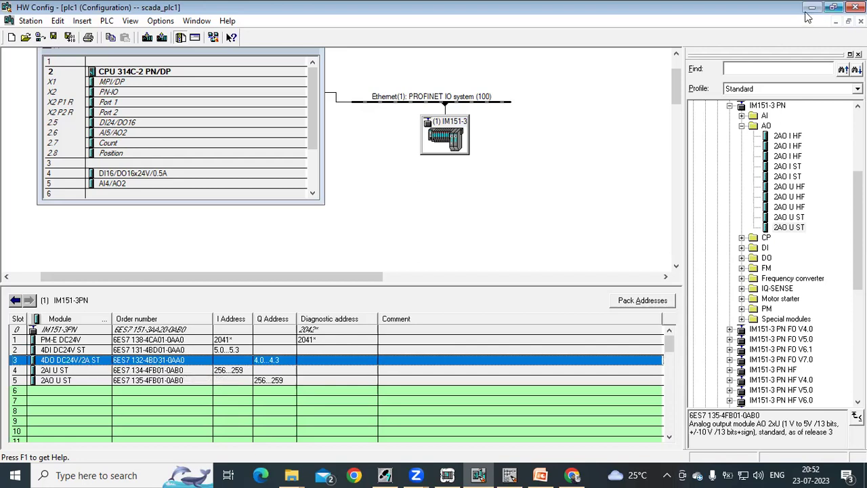
# Give OB1 Network 2 a normally open contact I0.4 driving coil Q4.0 and save OB1.
pyautogui.hotkey('alt', 'Tab')
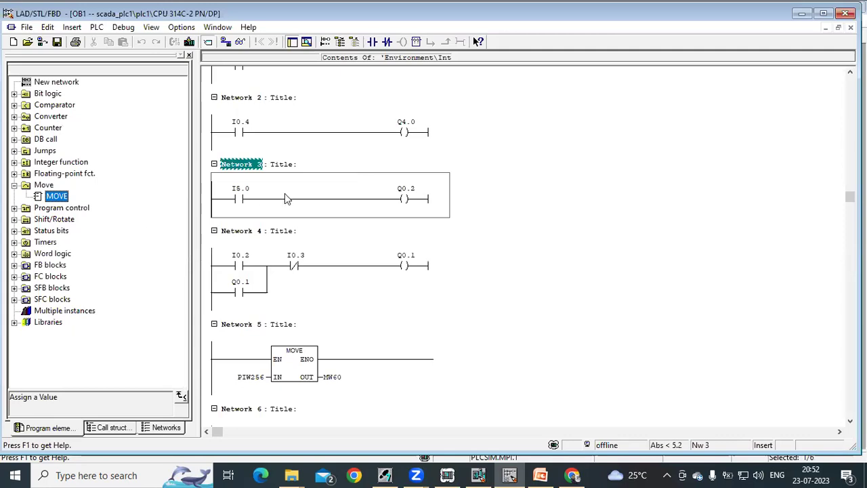
pyautogui.scroll(2, 267, 206)
pyautogui.click(265, 200)
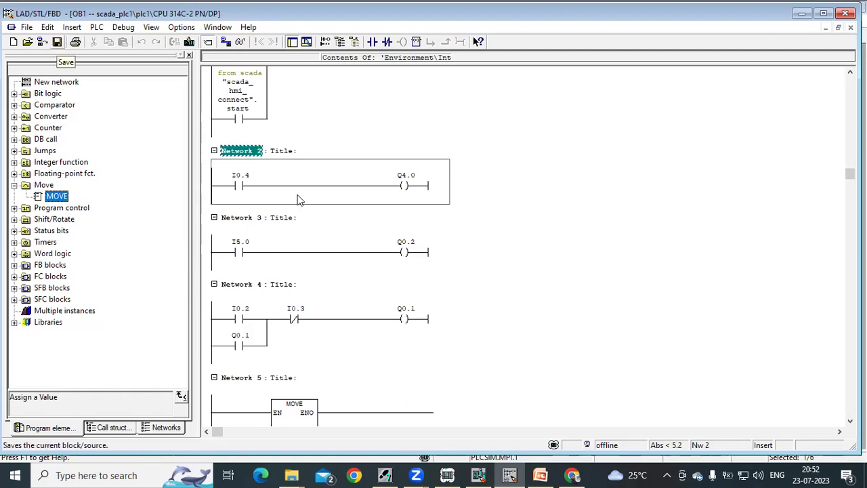
pyautogui.click(243, 184)
pyautogui.click(380, 155)
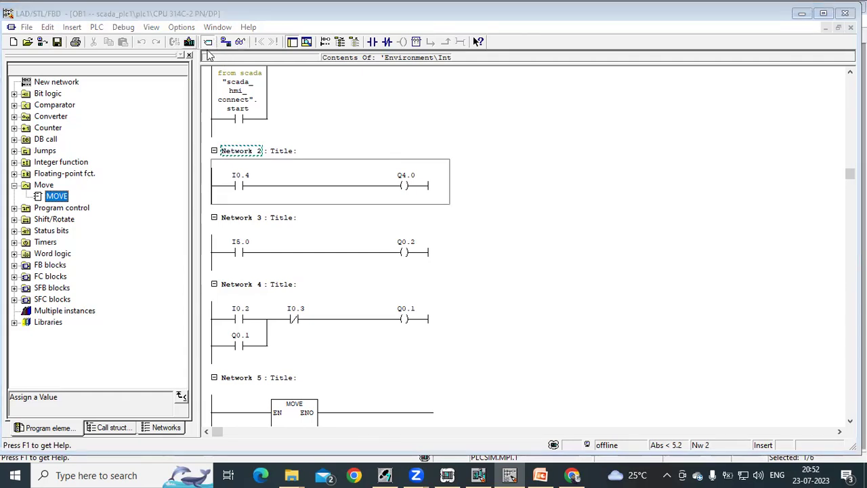
pyautogui.click(207, 47)
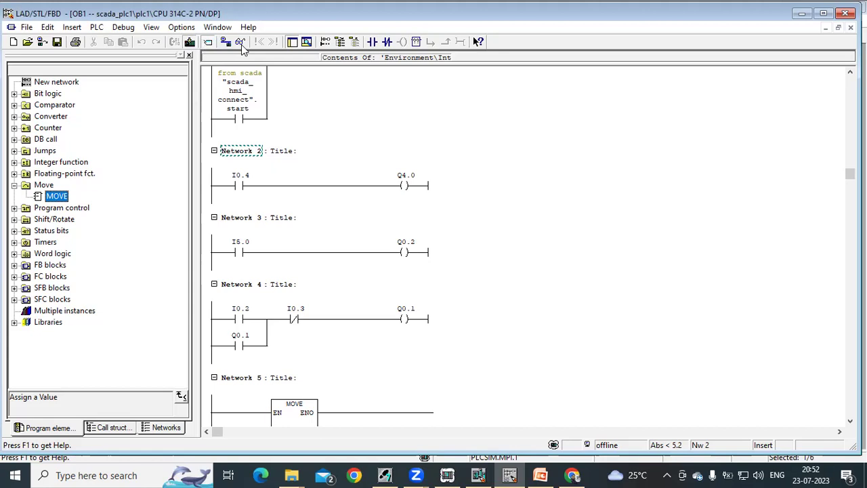
pyautogui.click(416, 147)
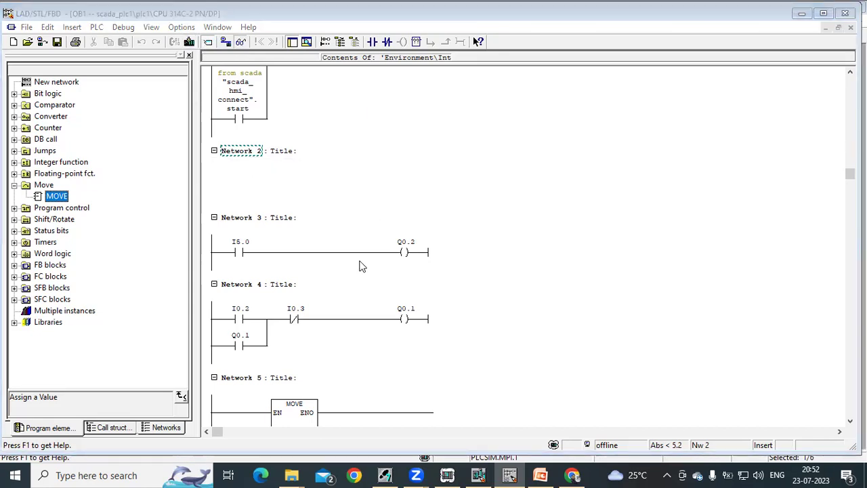
pyautogui.press('Return')
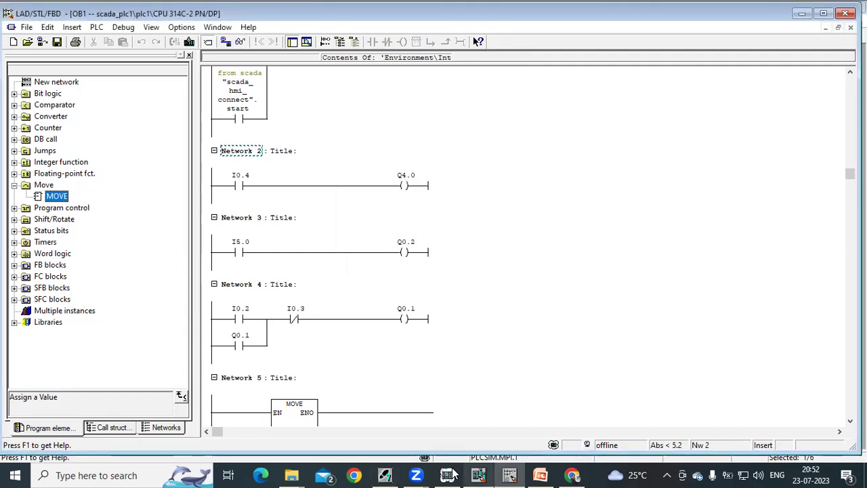
pyautogui.moveTo(449, 476)
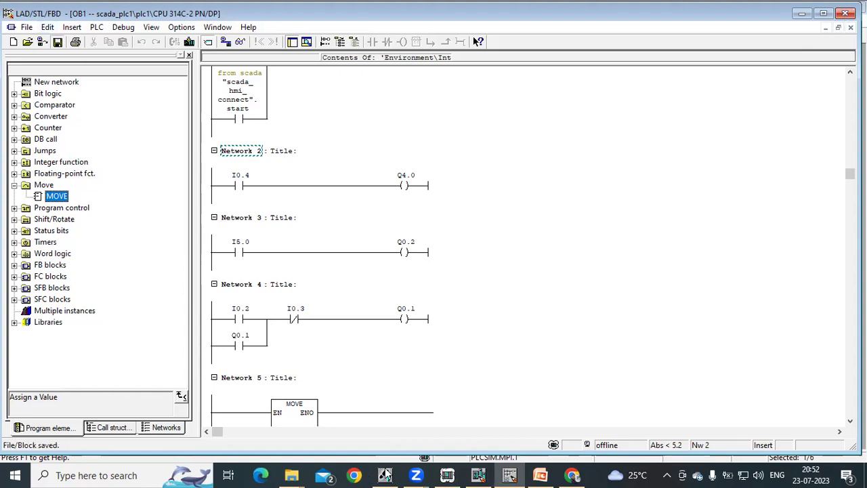
# Download the blocks to the simulated CPU, confirming system data, STOP and restart, then reopen OB1.
pyautogui.hotkey('alt', 'F4')
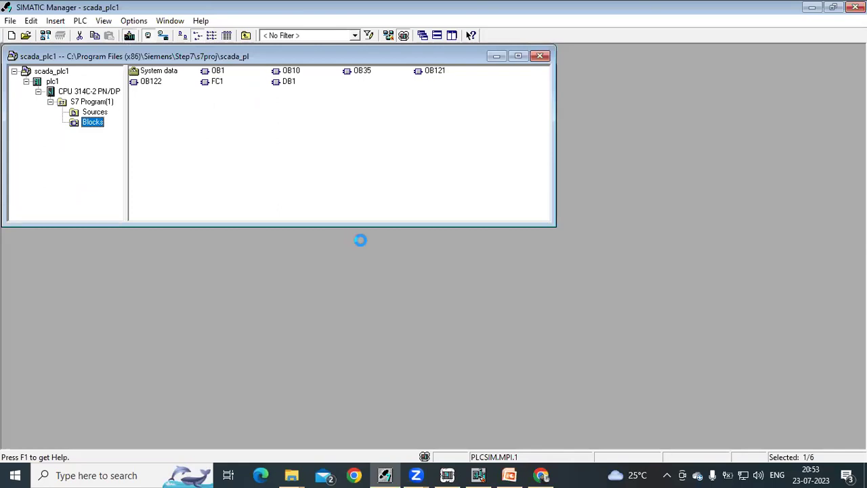
pyautogui.click(343, 271)
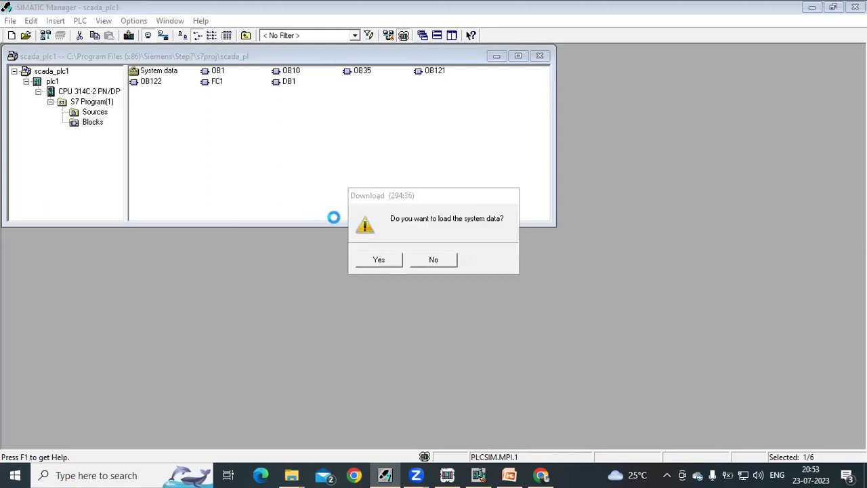
pyautogui.click(394, 255)
pyautogui.click(363, 269)
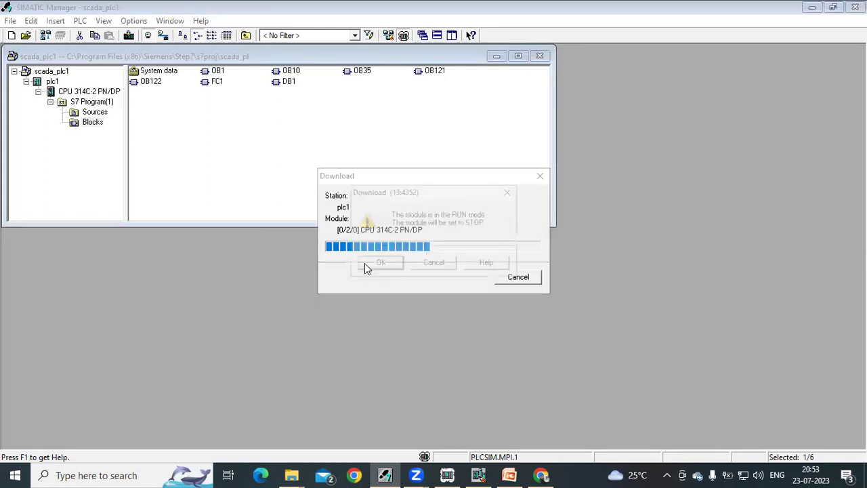
pyautogui.click(373, 265)
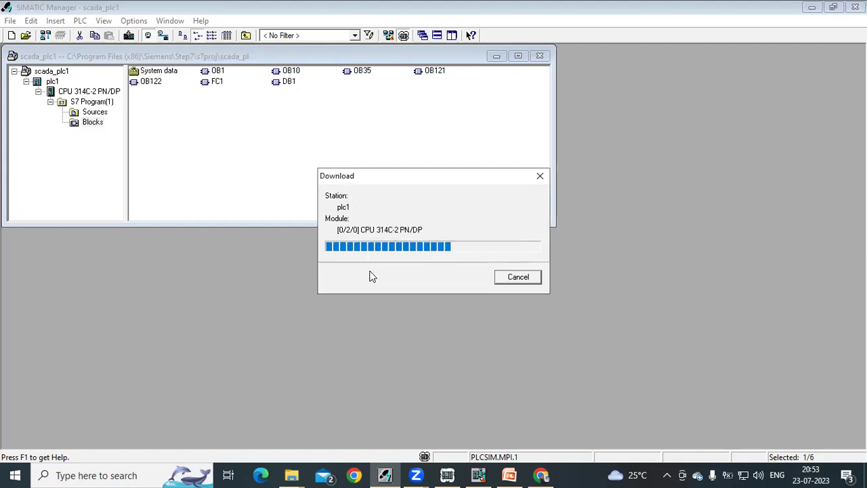
pyautogui.click(370, 270)
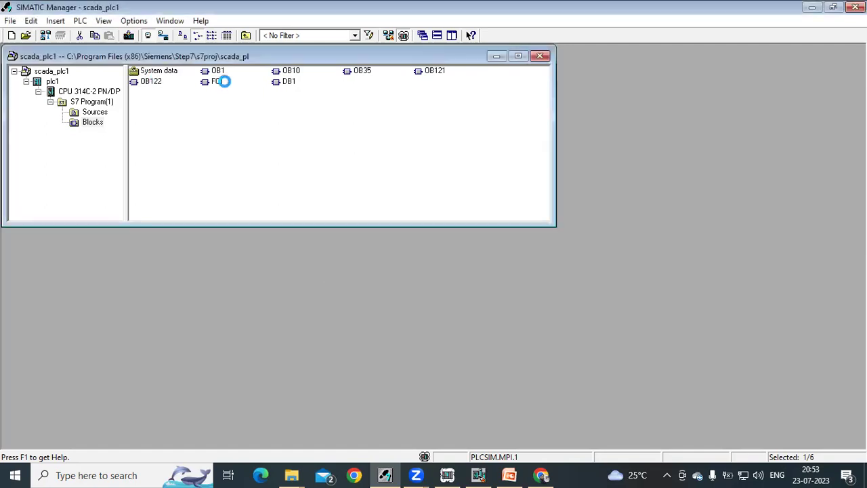
pyautogui.doubleClick(206, 70)
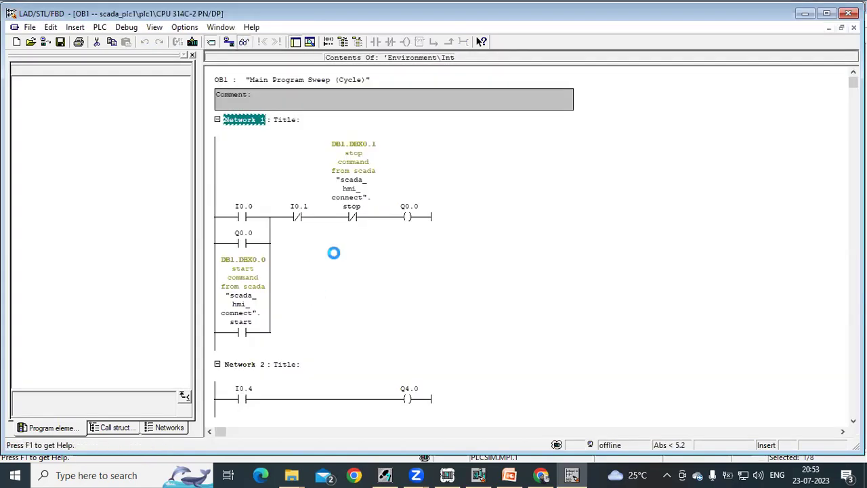
# Turn on online monitoring of the OB1 ladder program.
pyautogui.hotkey('ctrl', 'F7')
pyautogui.scroll(-3, 344, 274)
pyautogui.scroll(-2, 495, 437)
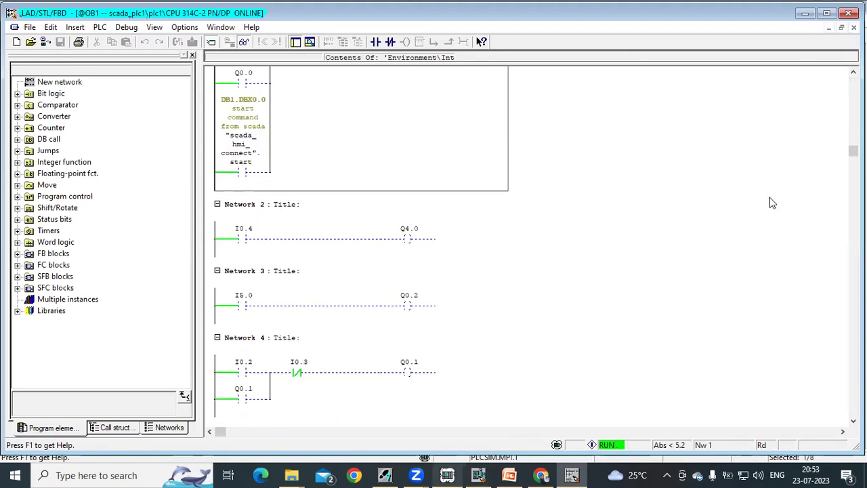
pyautogui.hotkey('alt', 'Tab')
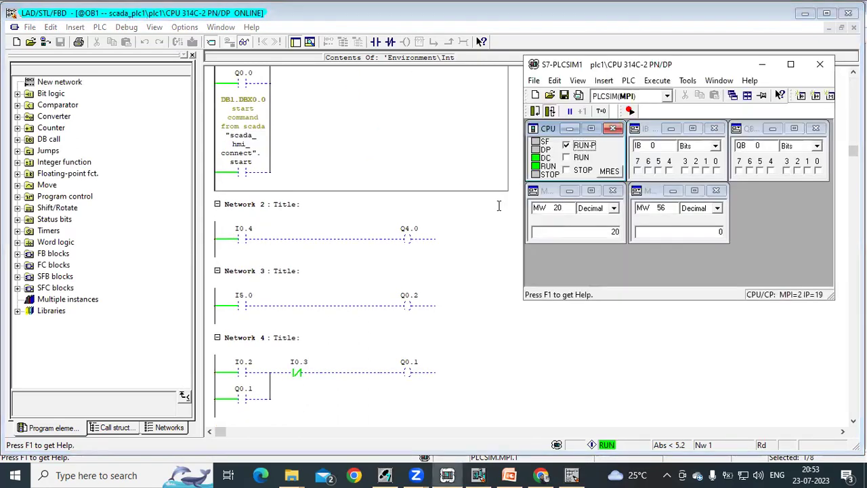
# Replace the MW 20 monitor with IB 5, shown in Bits format.
pyautogui.hotkey('ctrl', 'F6')
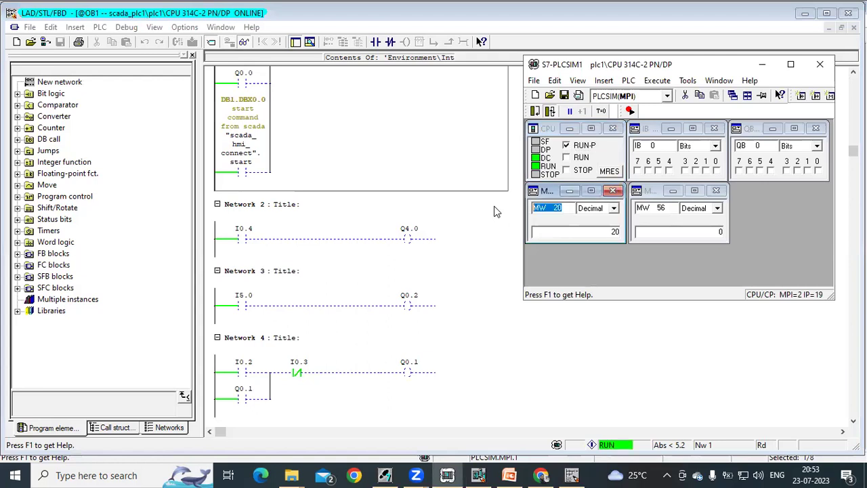
pyautogui.write('ib')
pyautogui.press('Return')
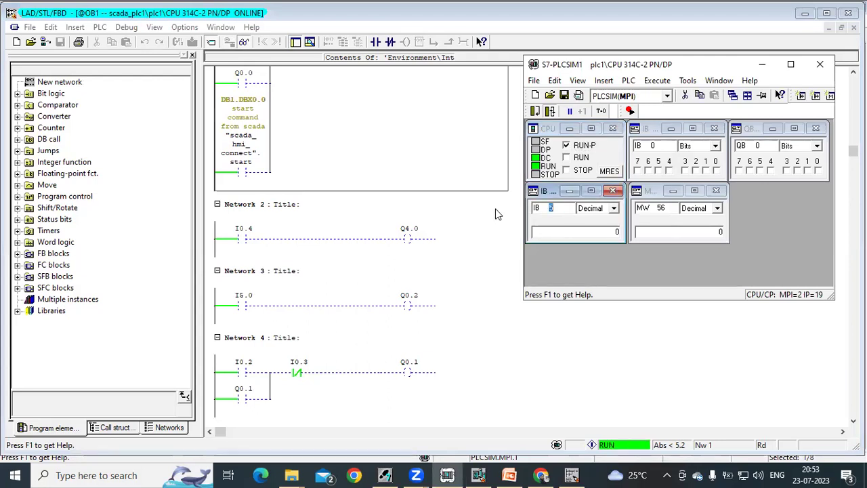
pyautogui.click(595, 208)
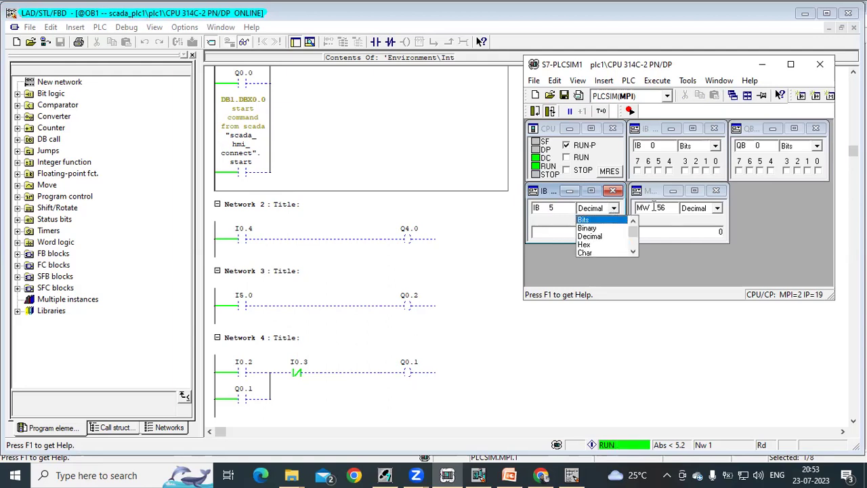
pyautogui.click(622, 214)
# Replace the MW 56 monitor with QB 4, shown in Bits format.
pyautogui.hotkey('ctrl', 'Tab')
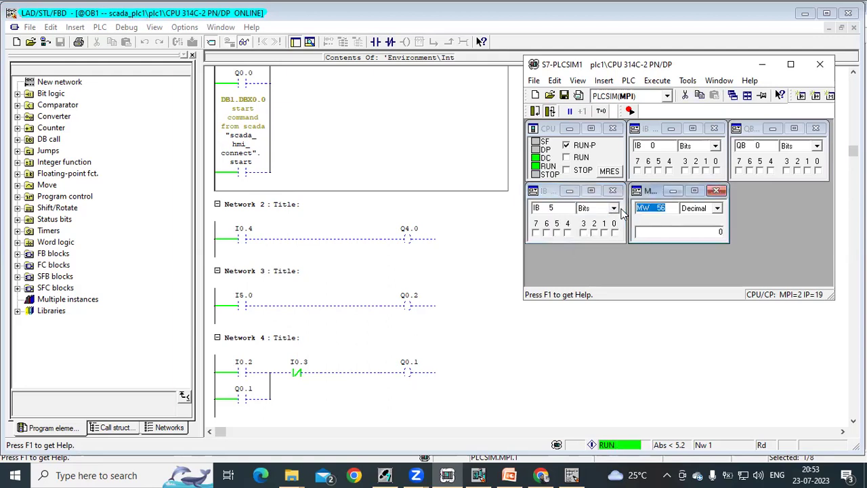
pyautogui.write('qb4')
pyautogui.press('Return')
pyautogui.click(718, 208)
pyautogui.scroll(1, 697, 223)
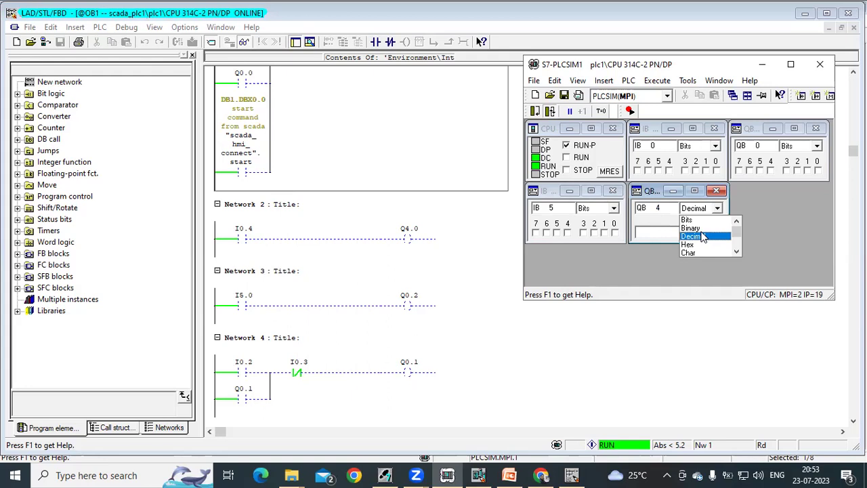
pyautogui.click(674, 175)
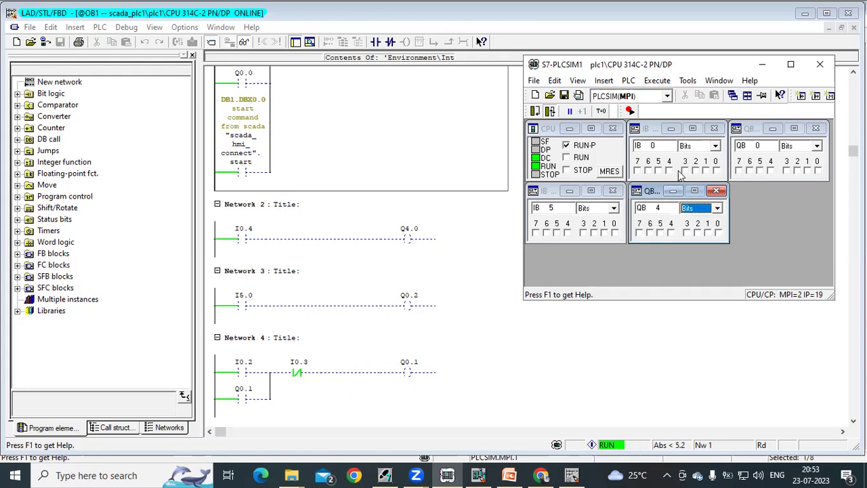
# Toggle I0.4 and I5.0 on and off to confirm Q4.0 and Q0.2 follow.
pyautogui.click(669, 171)
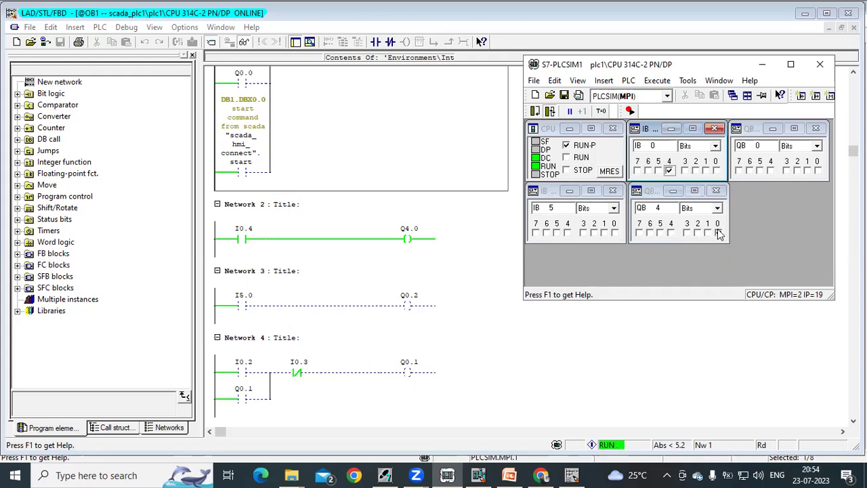
pyautogui.click(670, 171)
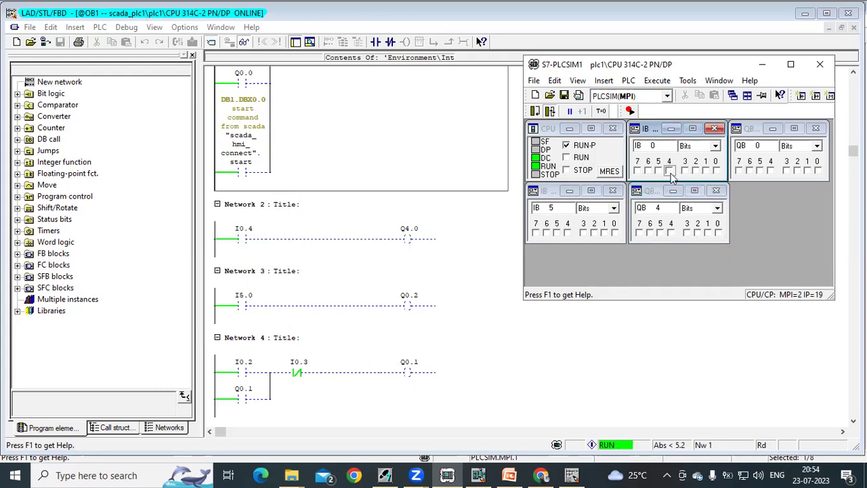
pyautogui.click(614, 233)
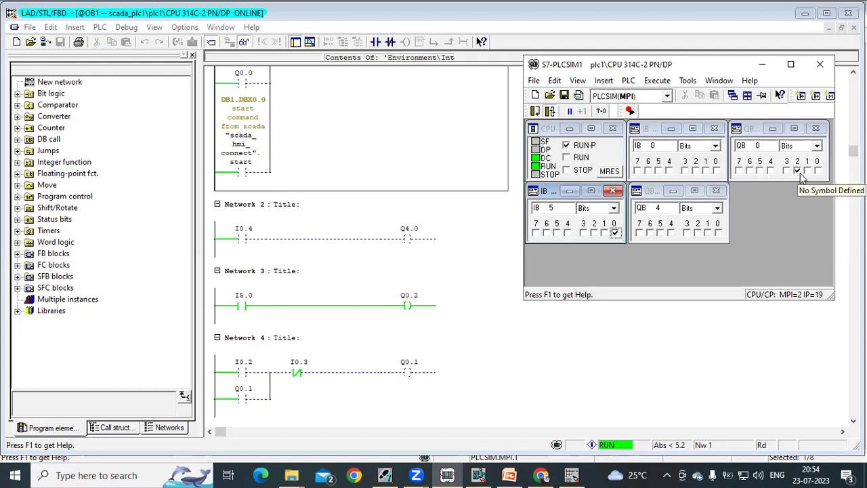
pyautogui.click(615, 233)
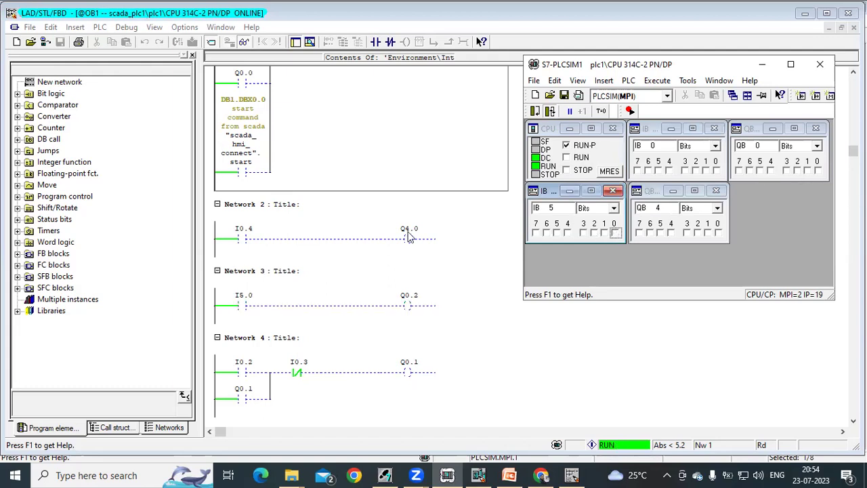
pyautogui.scroll(2, 382, 260)
pyautogui.scroll(4, 382, 256)
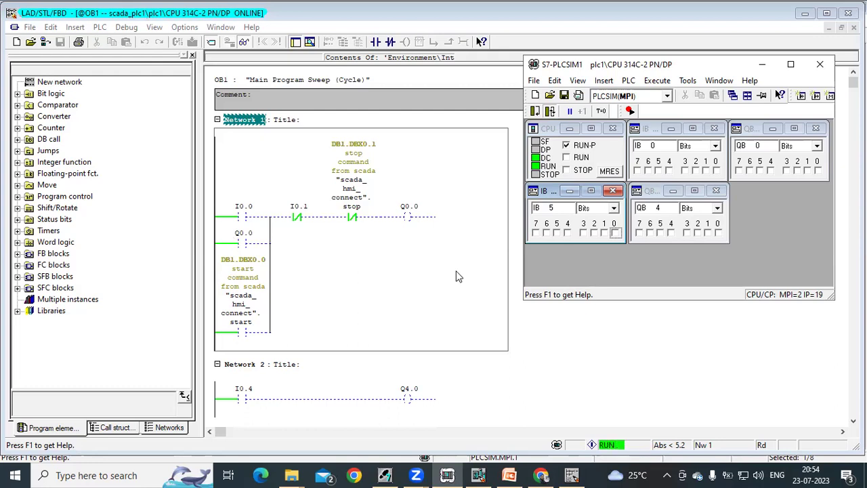
# Open the IM151-3PN station's Properties, showing device number 1 at IP 192.168.0.2.
pyautogui.click(481, 474)
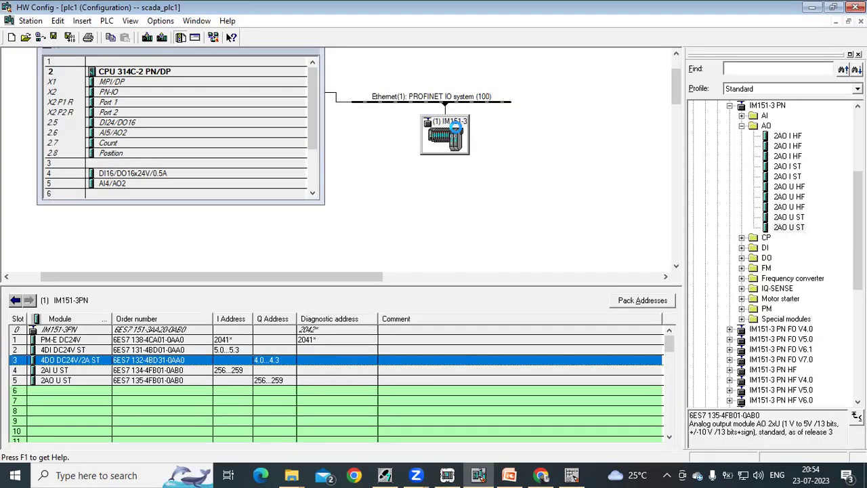
pyautogui.doubleClick(457, 126)
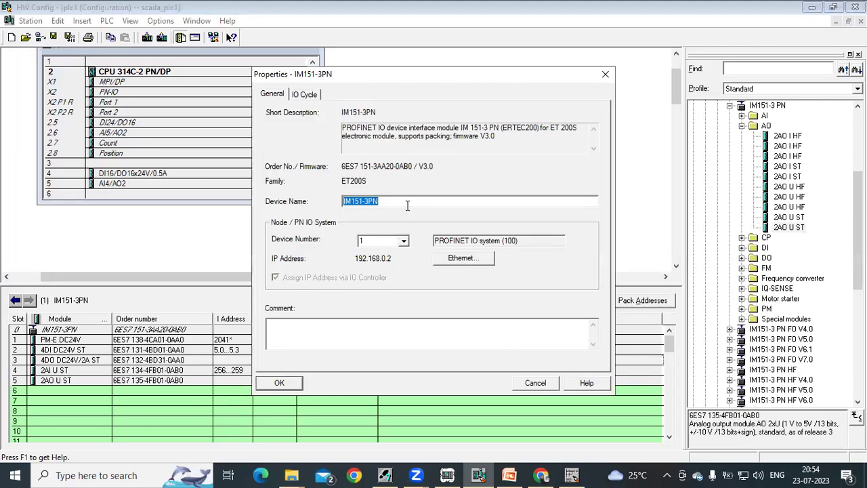
pyautogui.press('End')
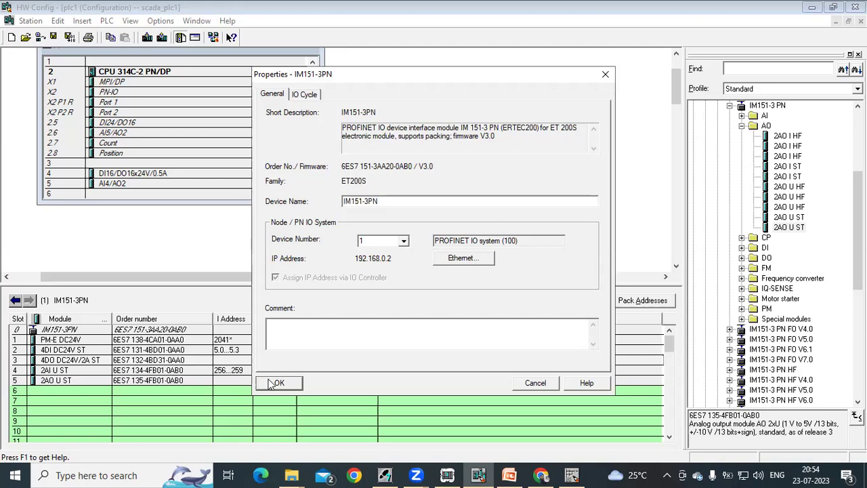